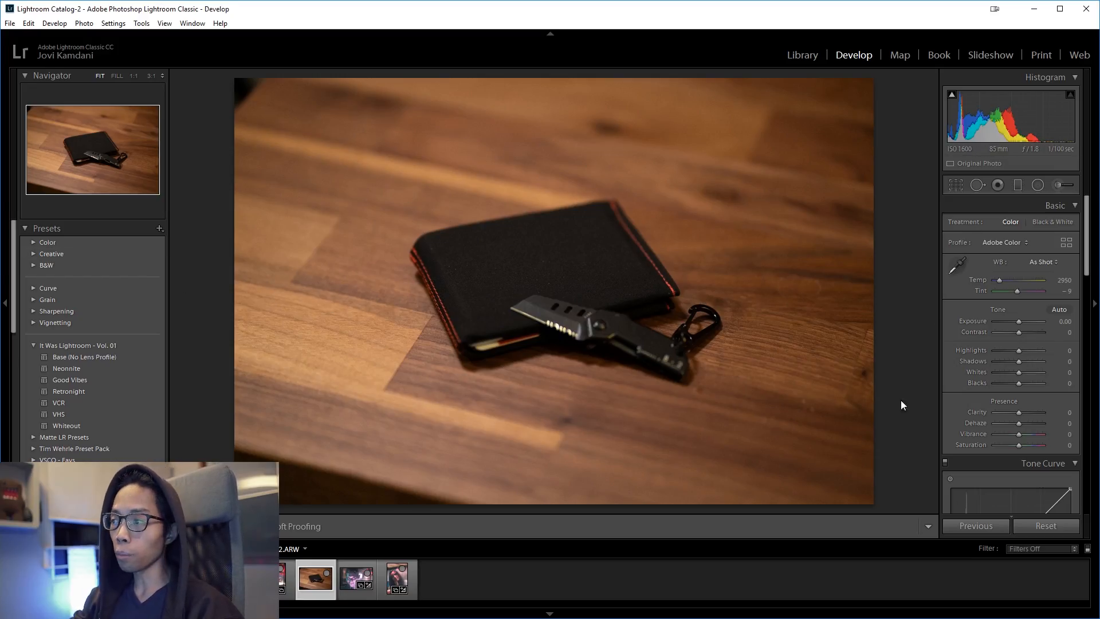
Crop the wallet and knife photo to the 4 x 5 / 8 x 10 aspect ratio.
key("r")
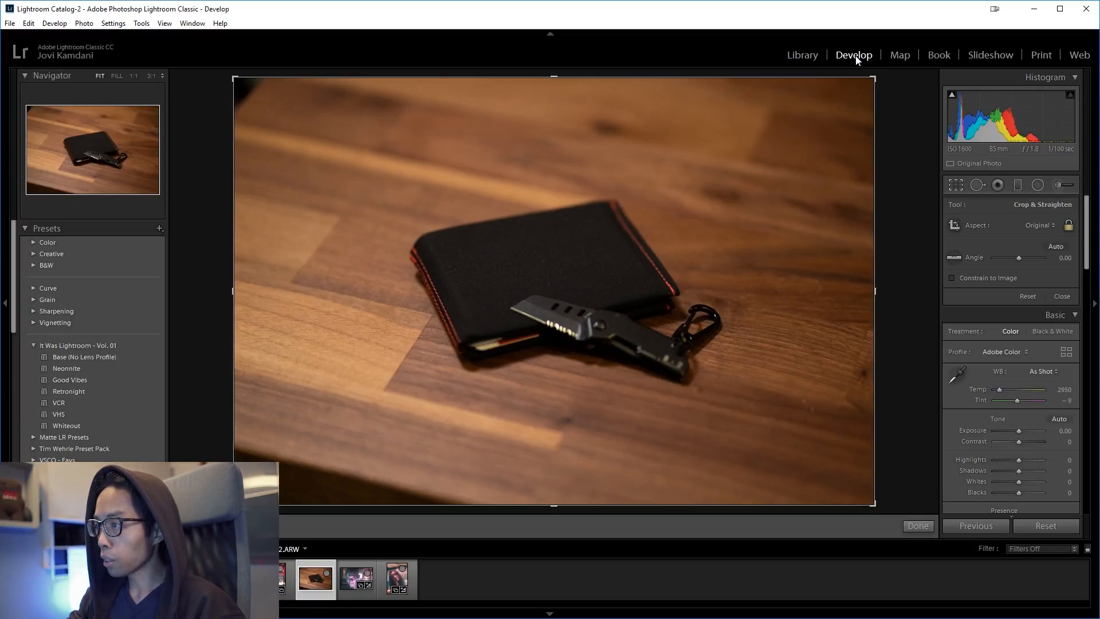
key("r")
key("r")
left_click(958, 183)
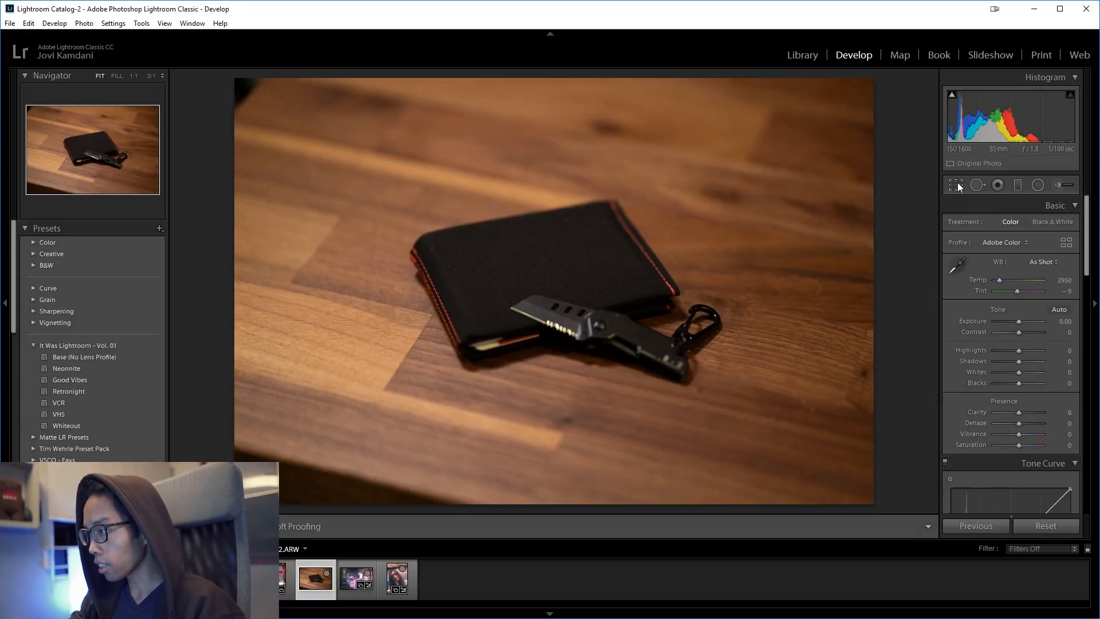
left_click(955, 186)
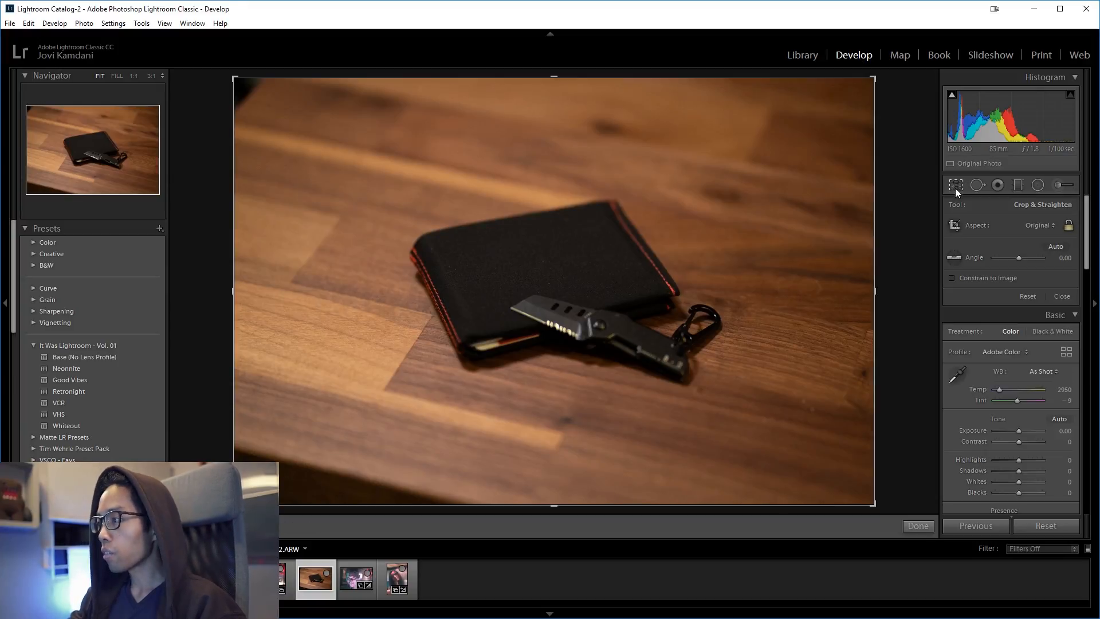
left_click(1034, 225)
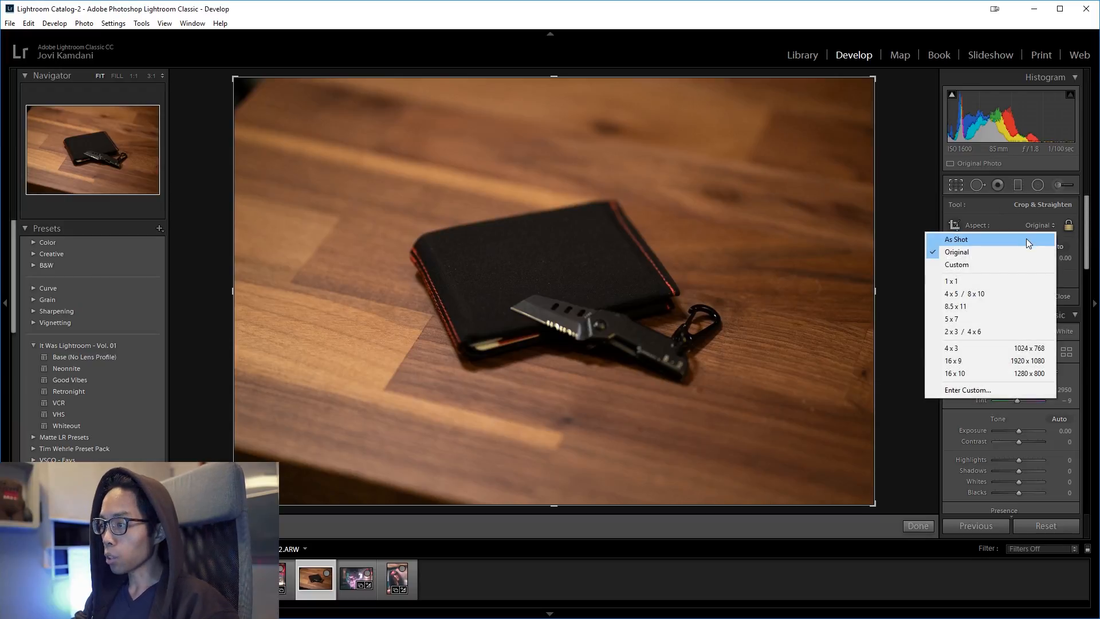
left_click(982, 293)
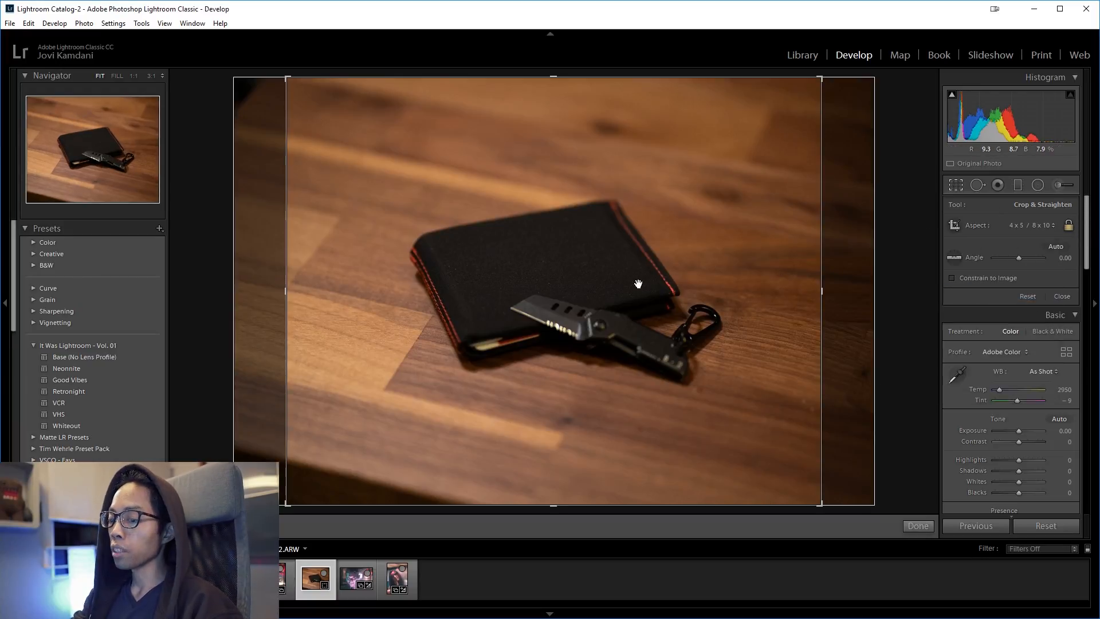
key("Return")
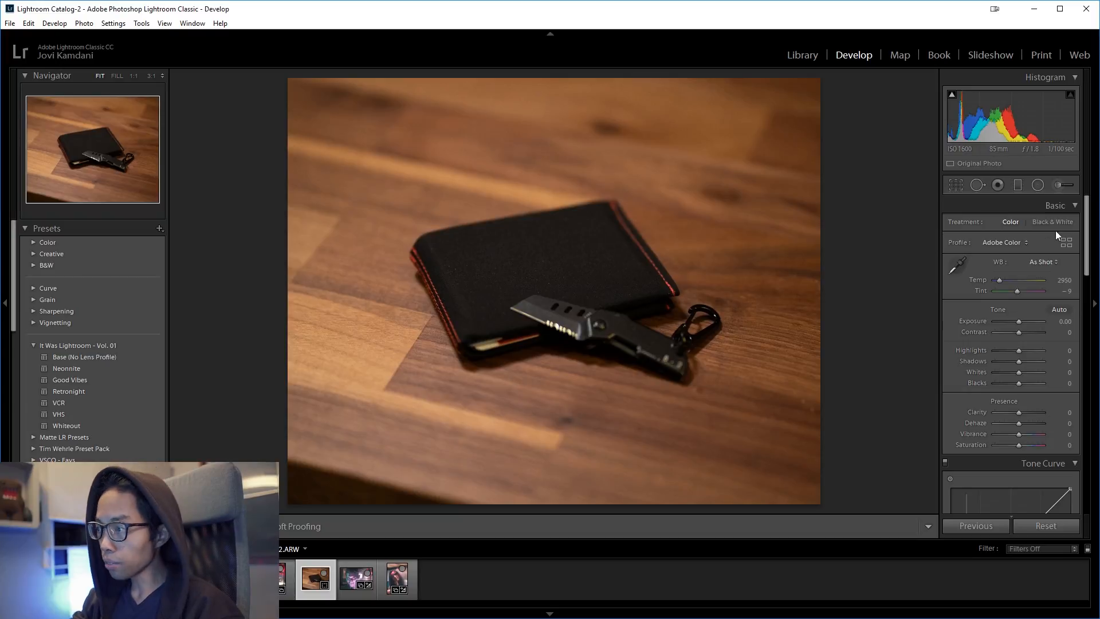
Try a tight 16 x 9 crop around the wallet and knife, and undo the crop changes.
key("r")
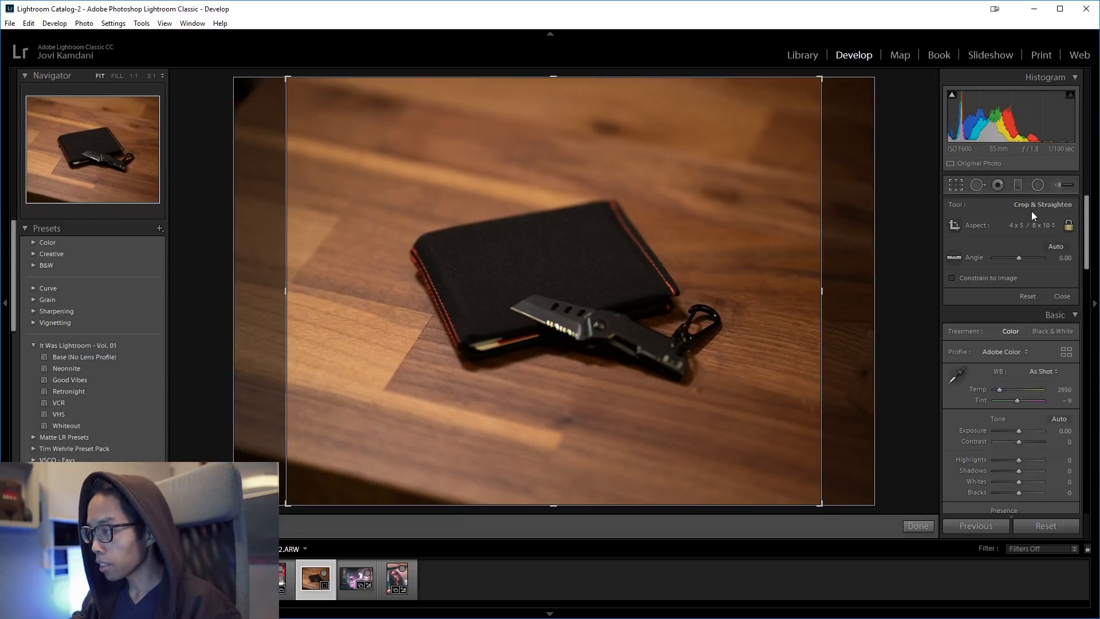
left_click(1012, 223)
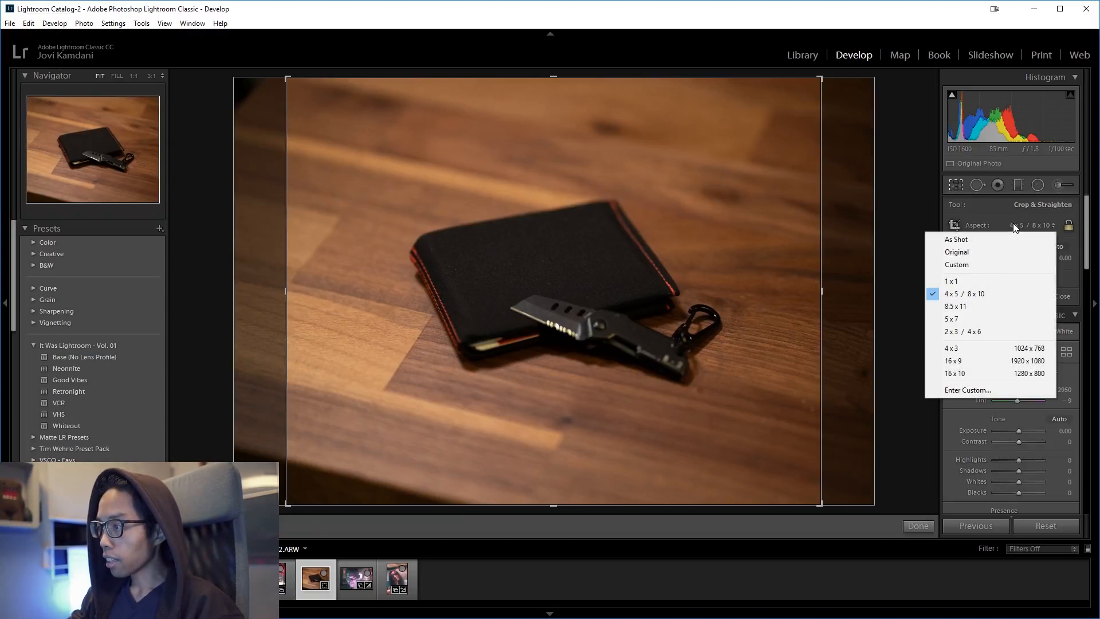
left_click(964, 360)
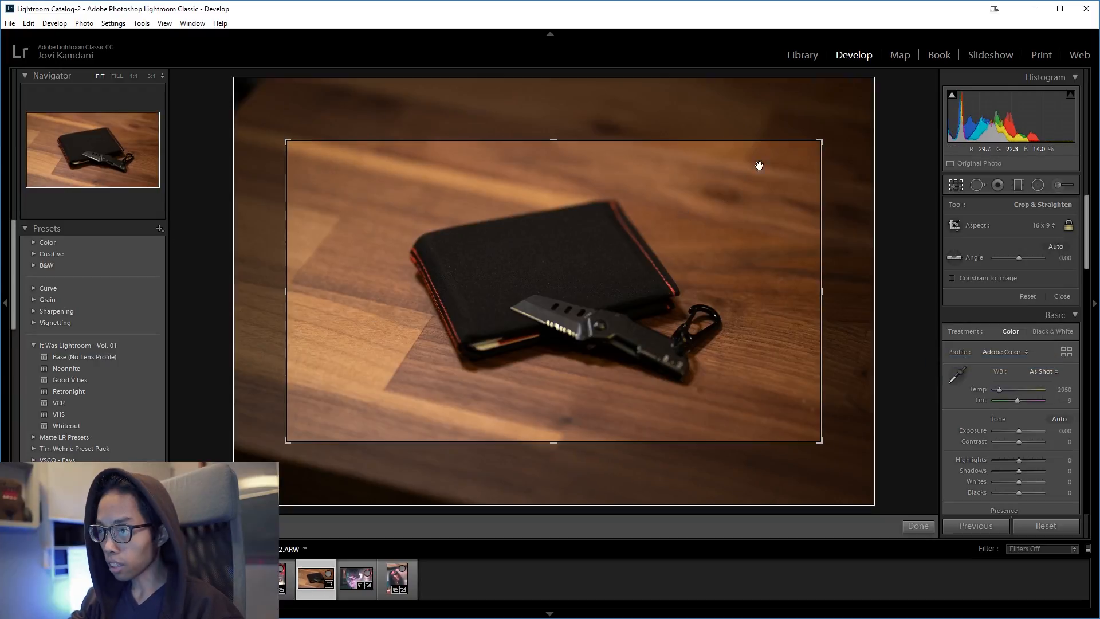
left_click_drag(820, 141, 732, 172)
key("Return")
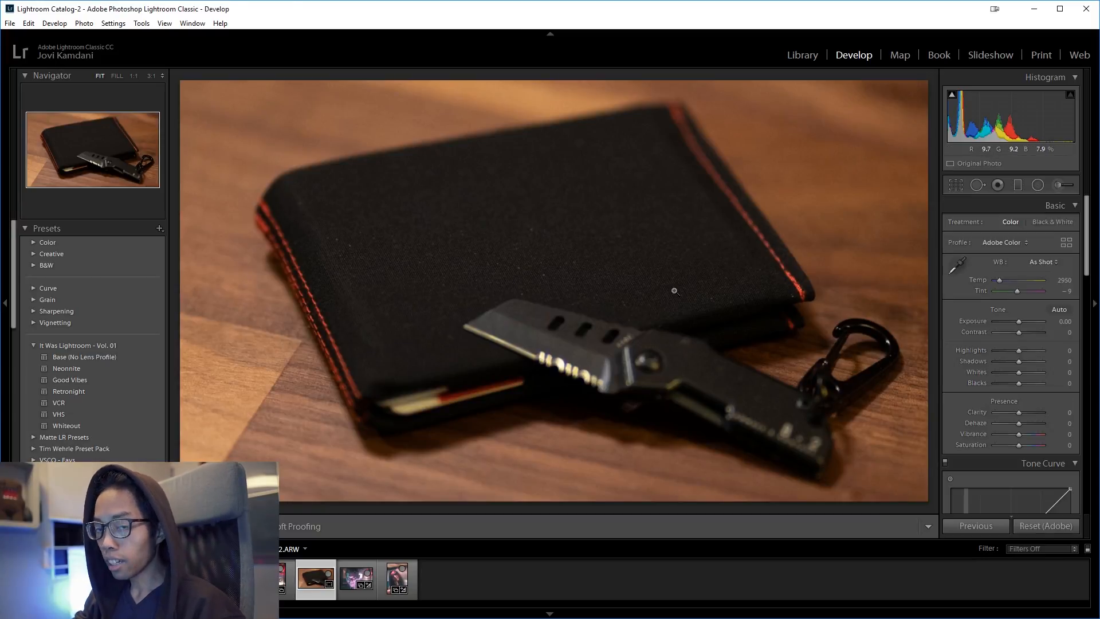
key("ctrl+z")
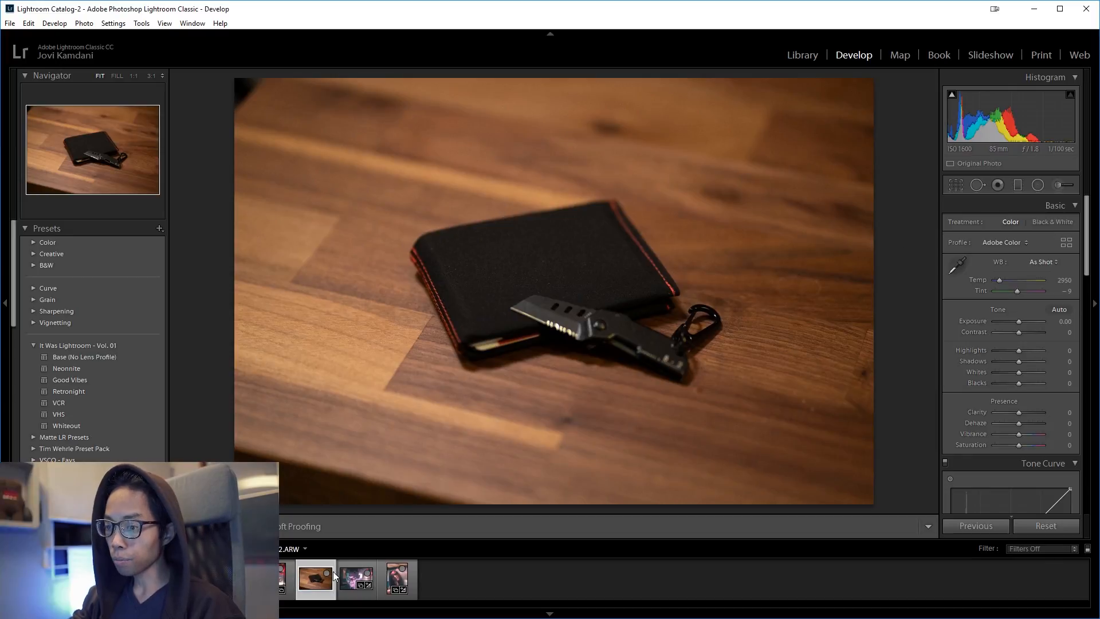
Crop the portrait of the long-haired woman to 4 x 5 / 8 x 10, shifting the frame down to trim the ceiling.
left_click(397, 578)
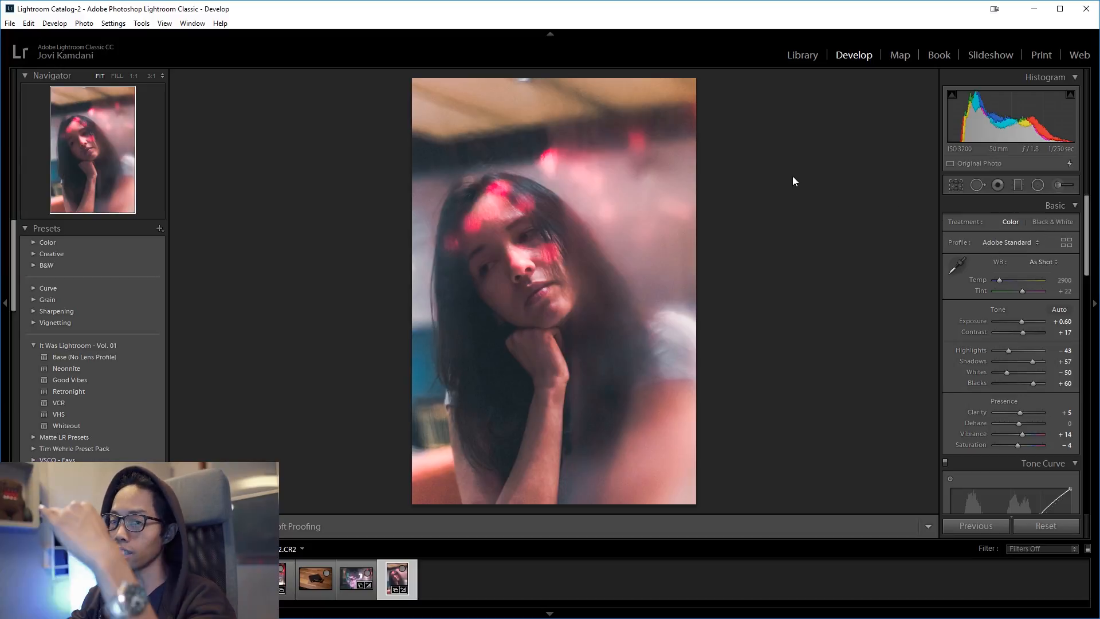
left_click(955, 184)
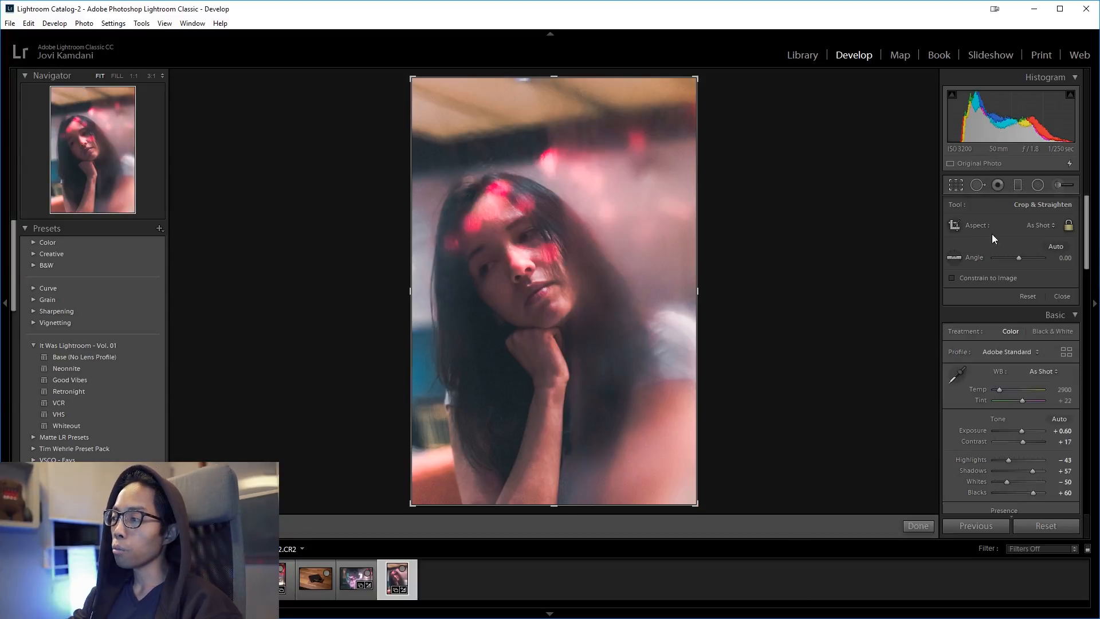
left_click(1039, 225)
left_click(970, 294)
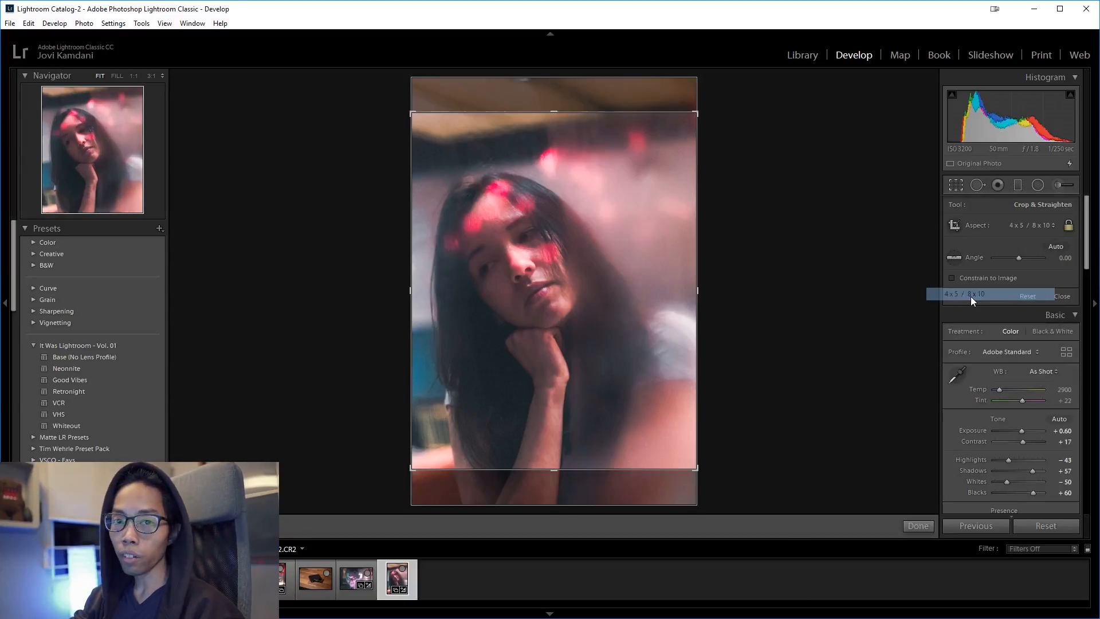
left_click_drag(572, 277, 581, 217)
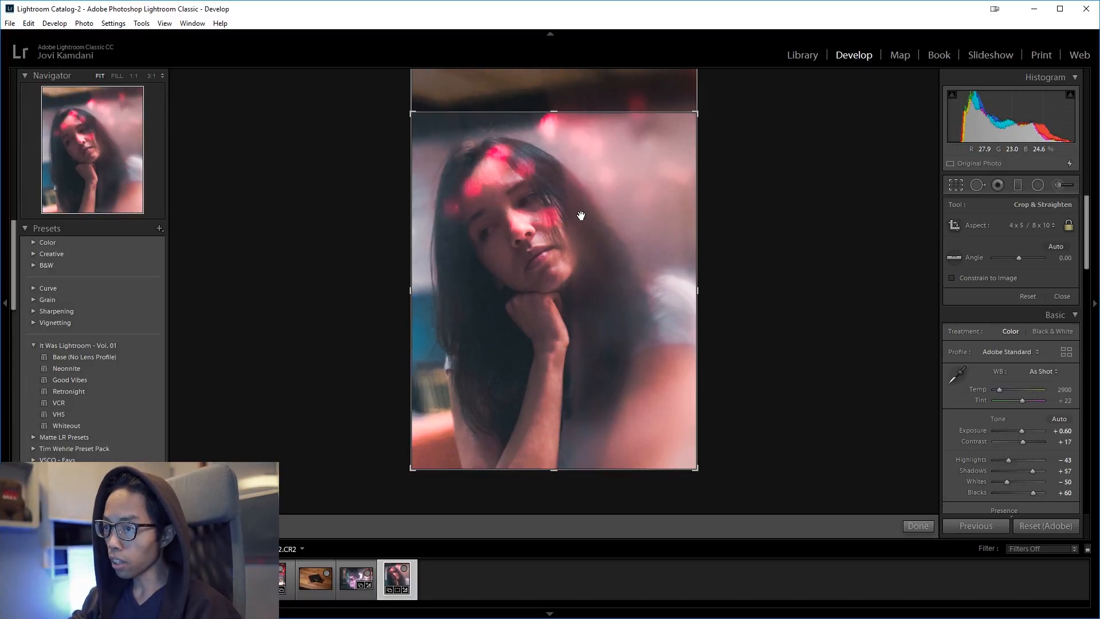
key("Return")
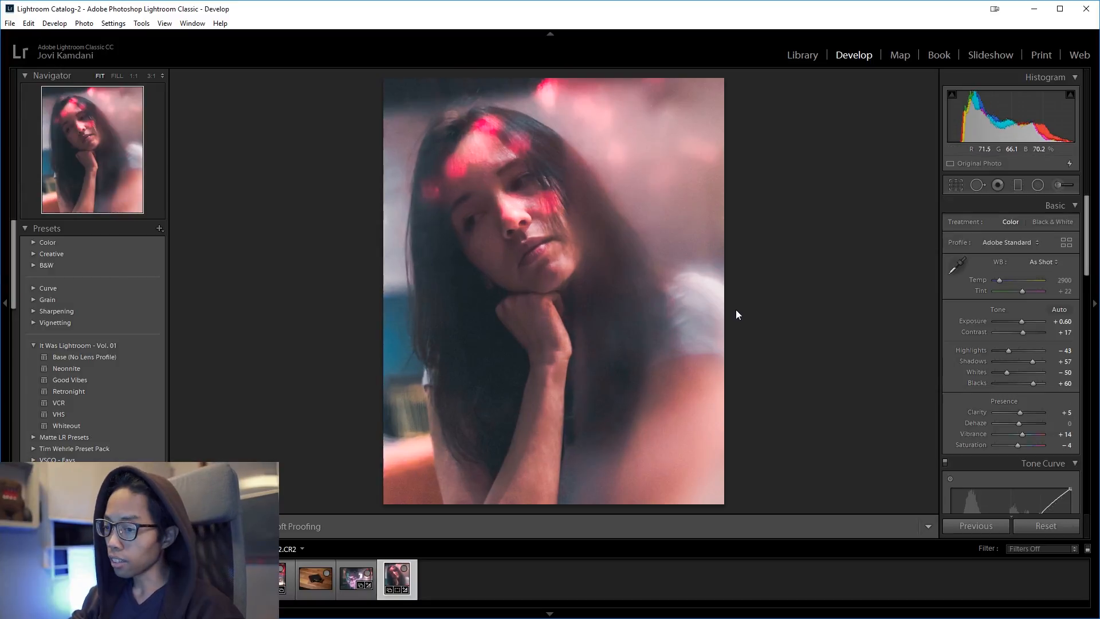
Crop the smoke portrait of the man to a landscape 4 x 5 / 8 x 10 aspect ratio.
key("Left")
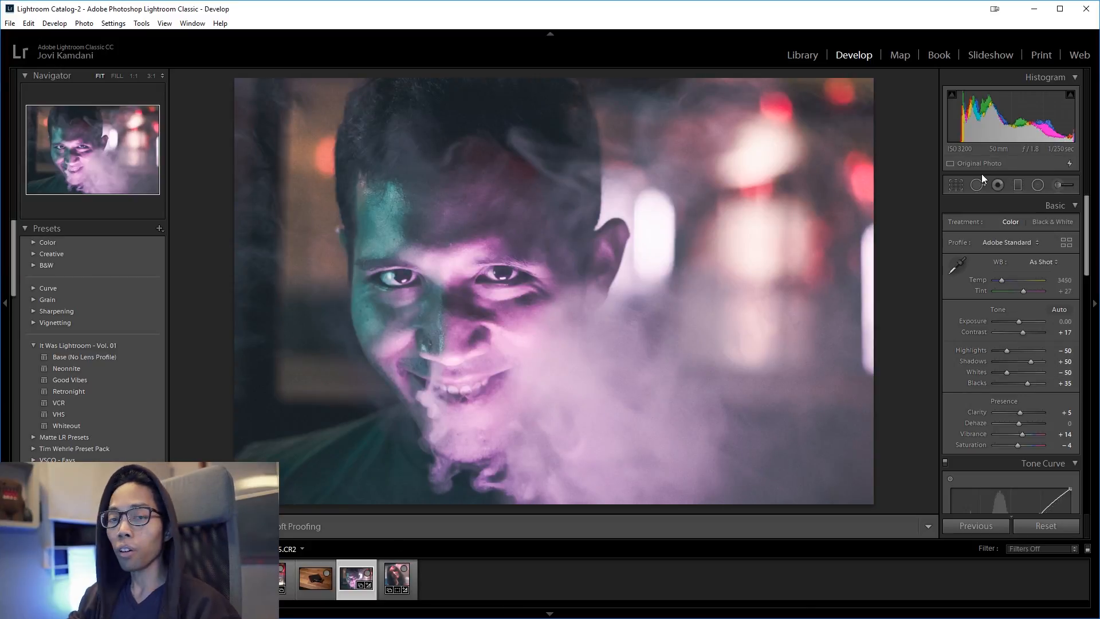
key("r")
left_click(1037, 225)
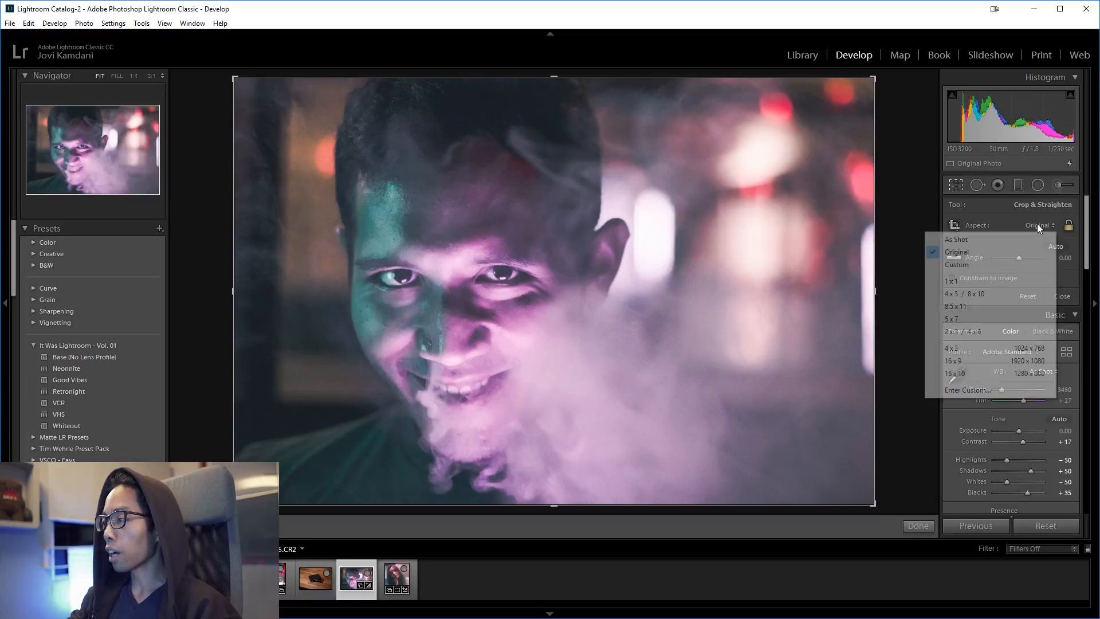
left_click(967, 294)
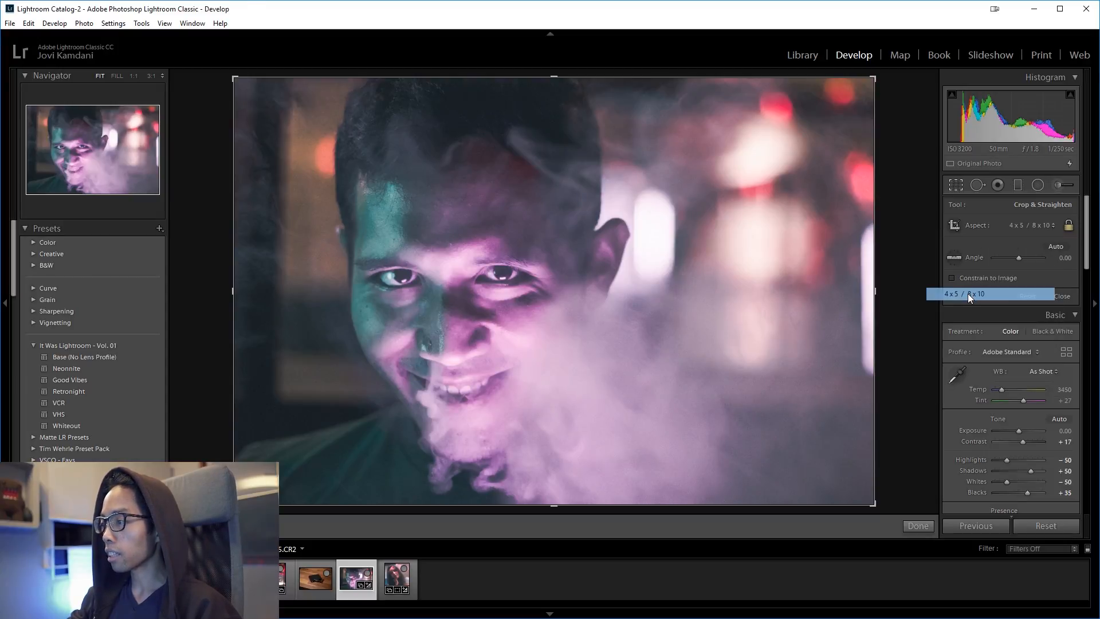
key("Return")
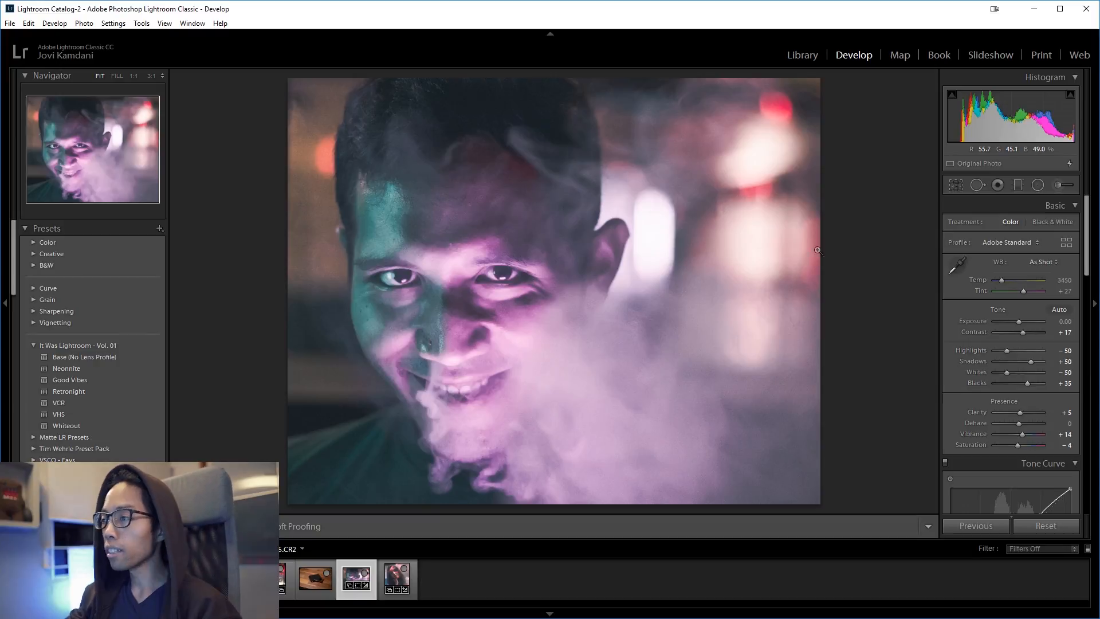
Restore the smoke portrait's crop to the Original aspect ratio, covering the full frame.
key("r")
left_click(1037, 225)
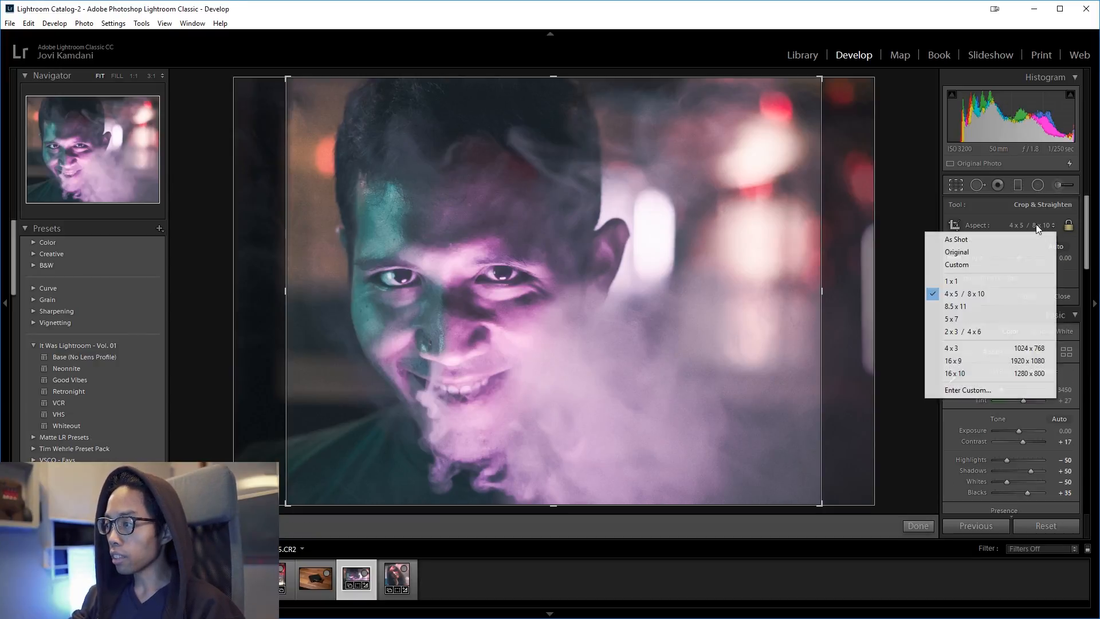
left_click(949, 296)
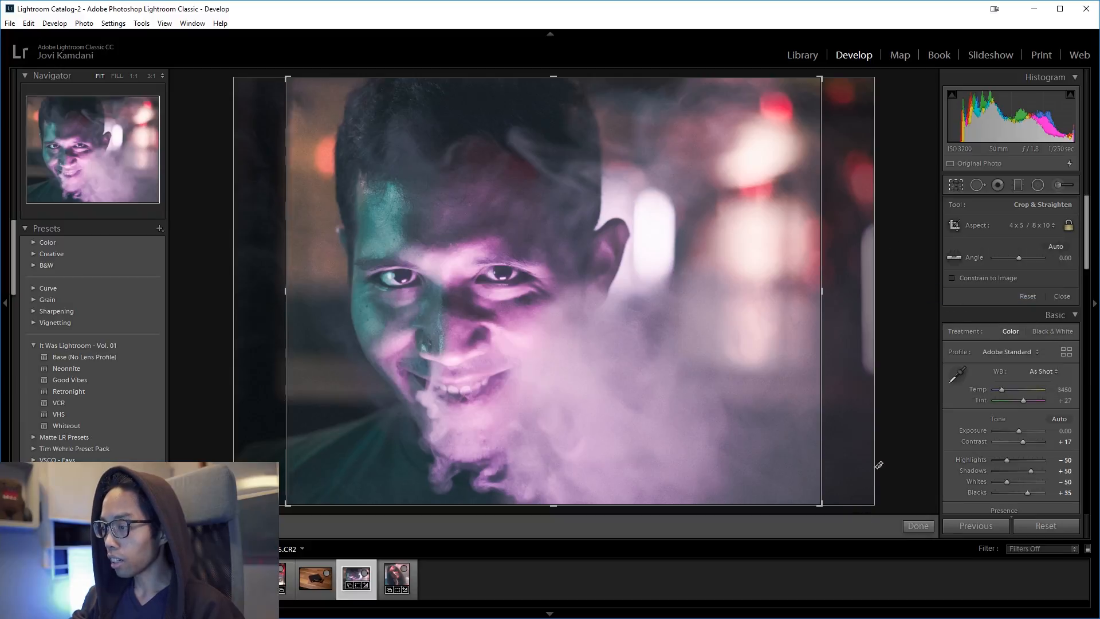
key("ctrl+z")
key("r")
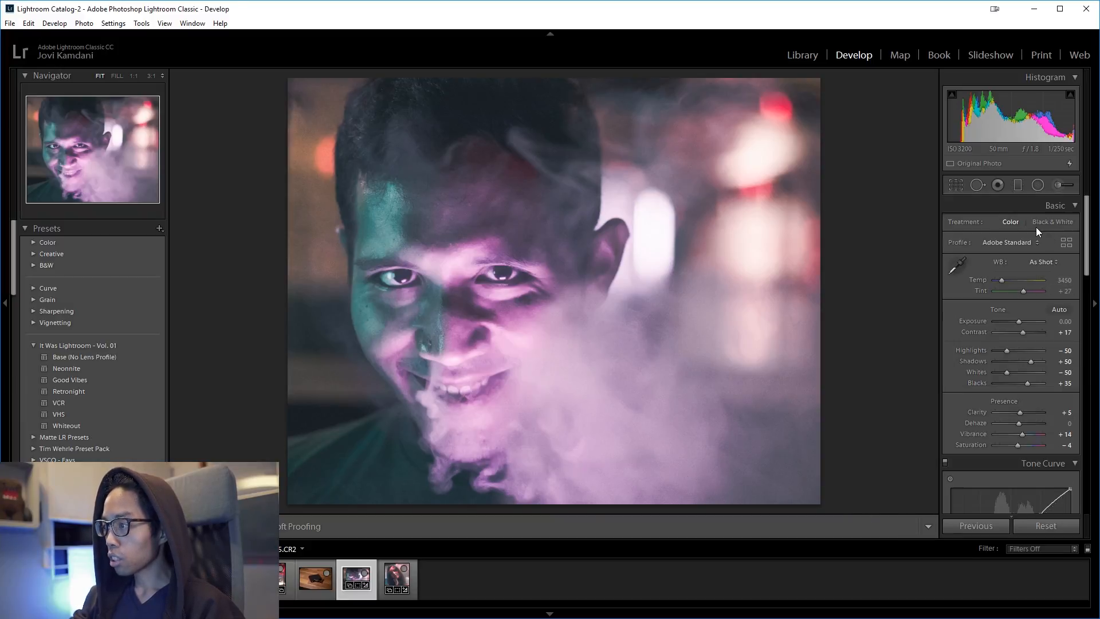
key("r")
left_click(1009, 228)
left_click(1006, 251)
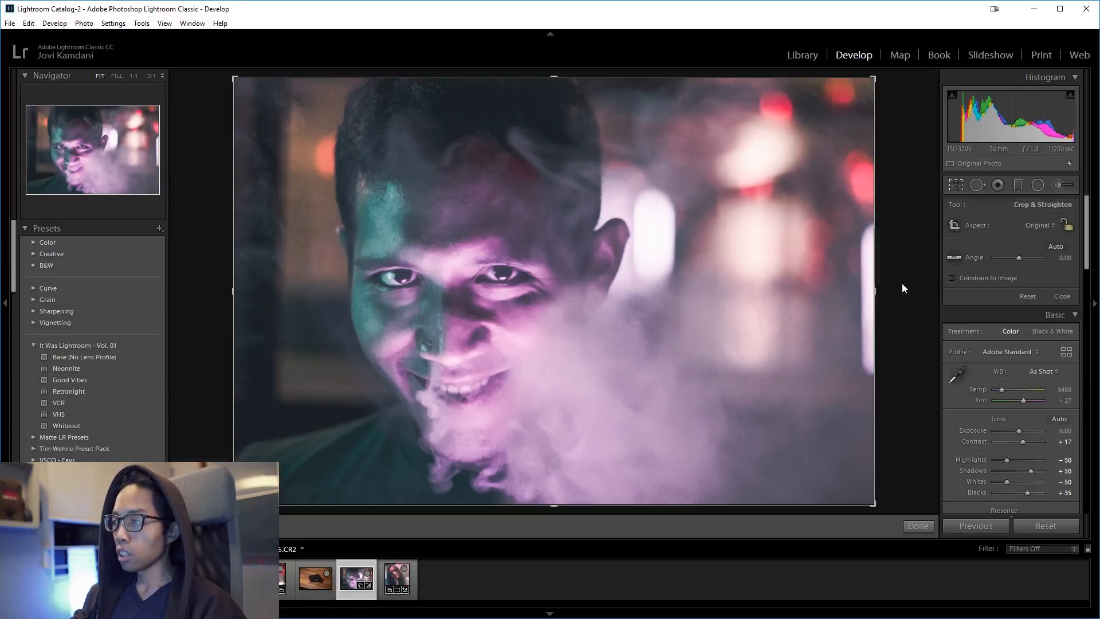
Unlock the crop proportions, narrow the smoke portrait's crop to an upright shape, and set its aspect to 4 x 5 / 8 x 10.
left_click(1066, 226)
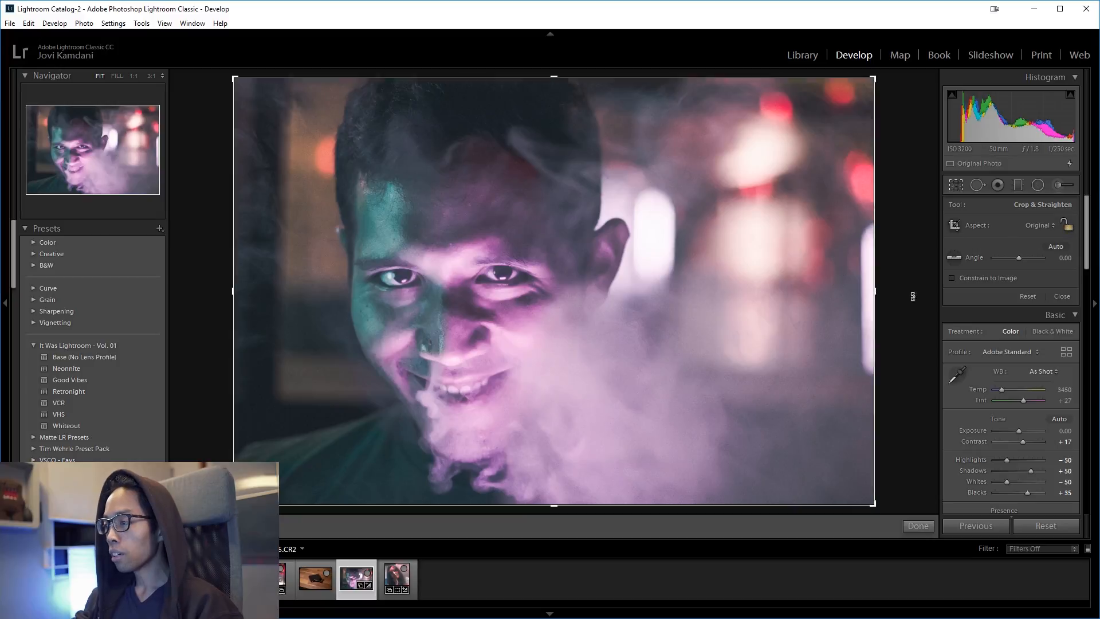
left_click_drag(872, 297, 677, 300)
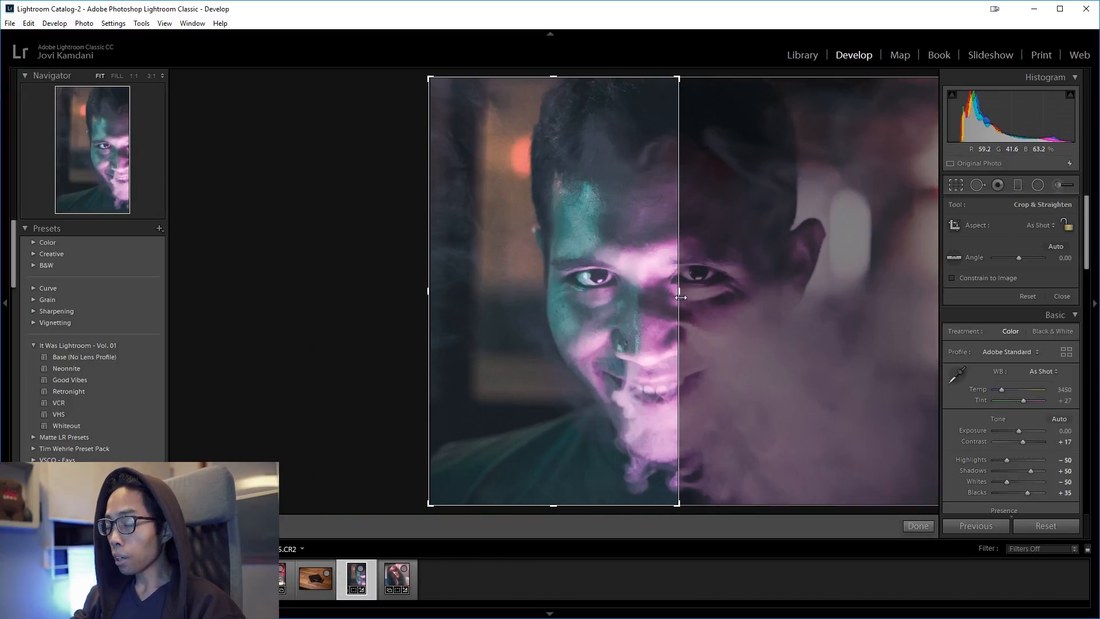
left_click(1034, 224)
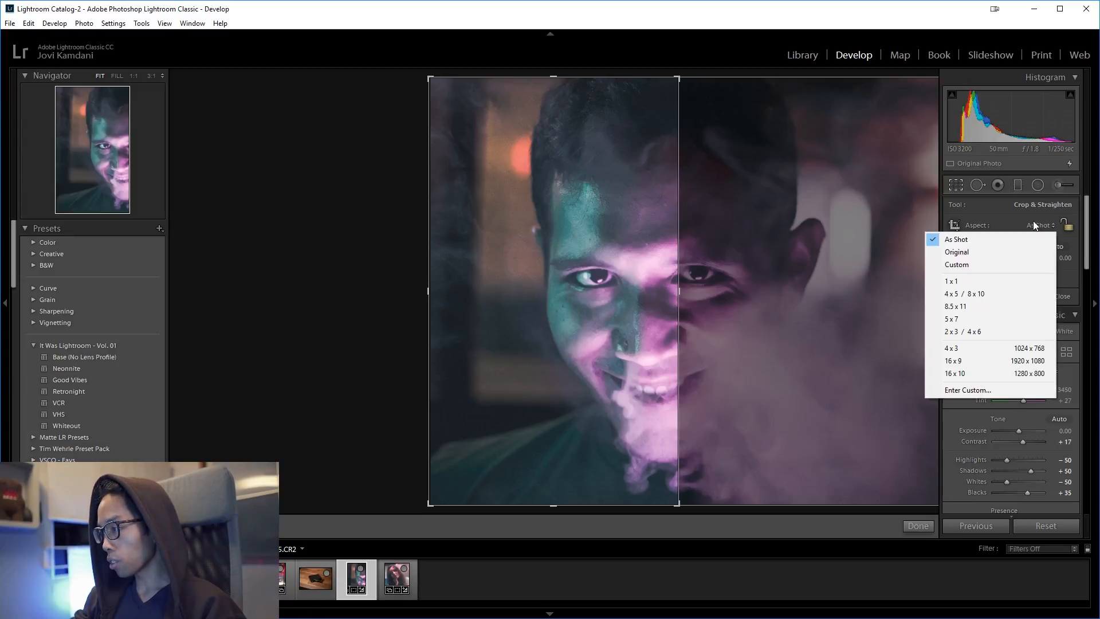
left_click(995, 294)
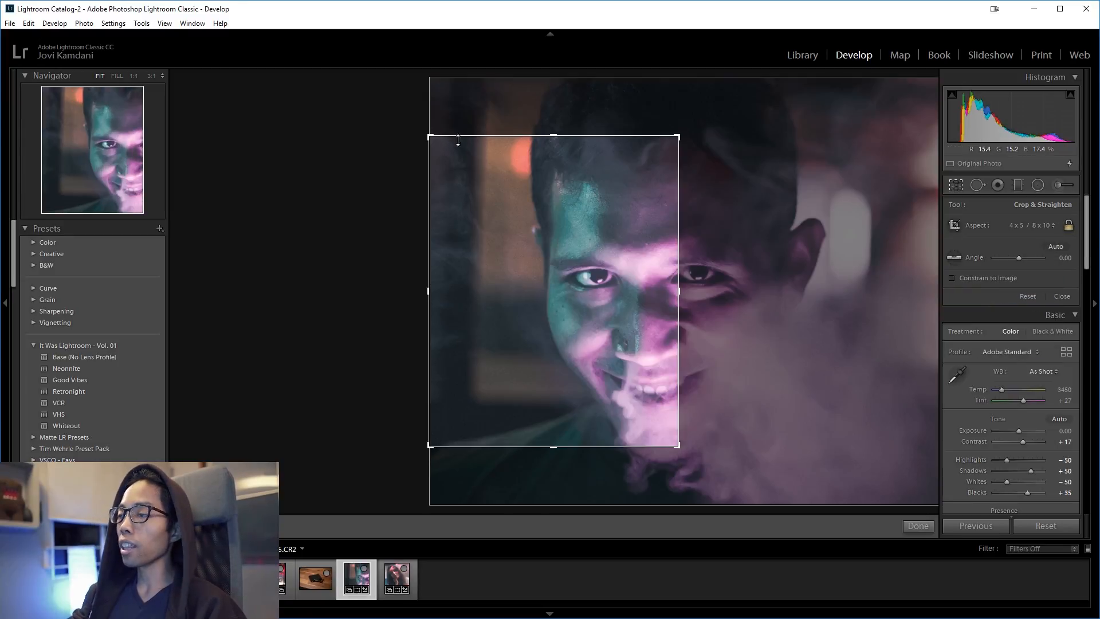
Center the upright crop on the man's face, enlarge it to the photo's full height, and apply it.
left_click_drag(609, 160, 494, 254)
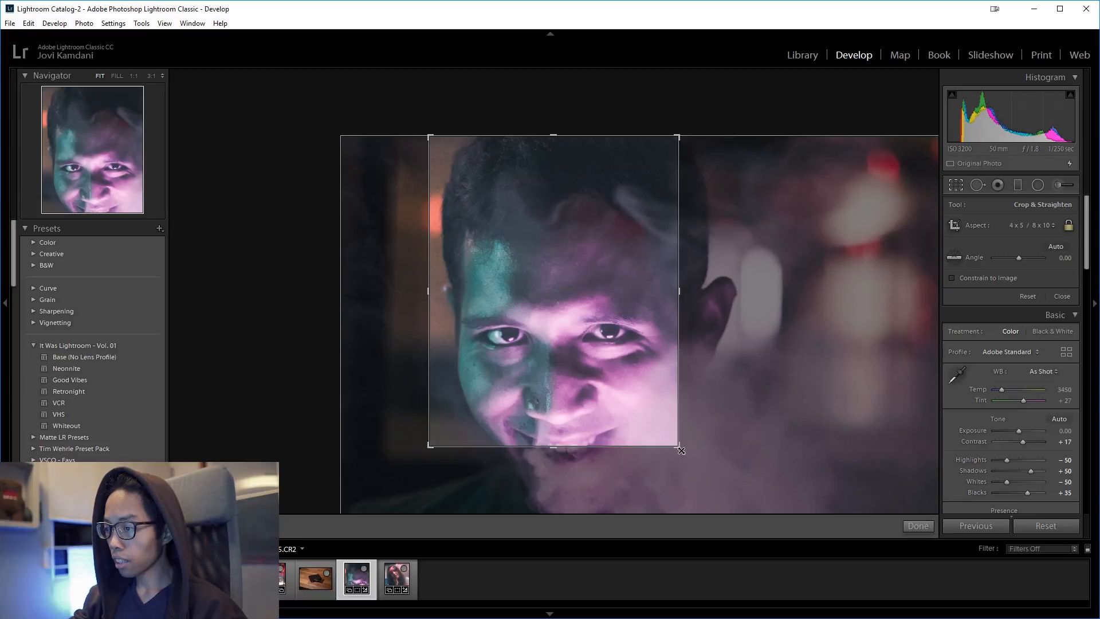
left_click_drag(680, 450, 745, 534)
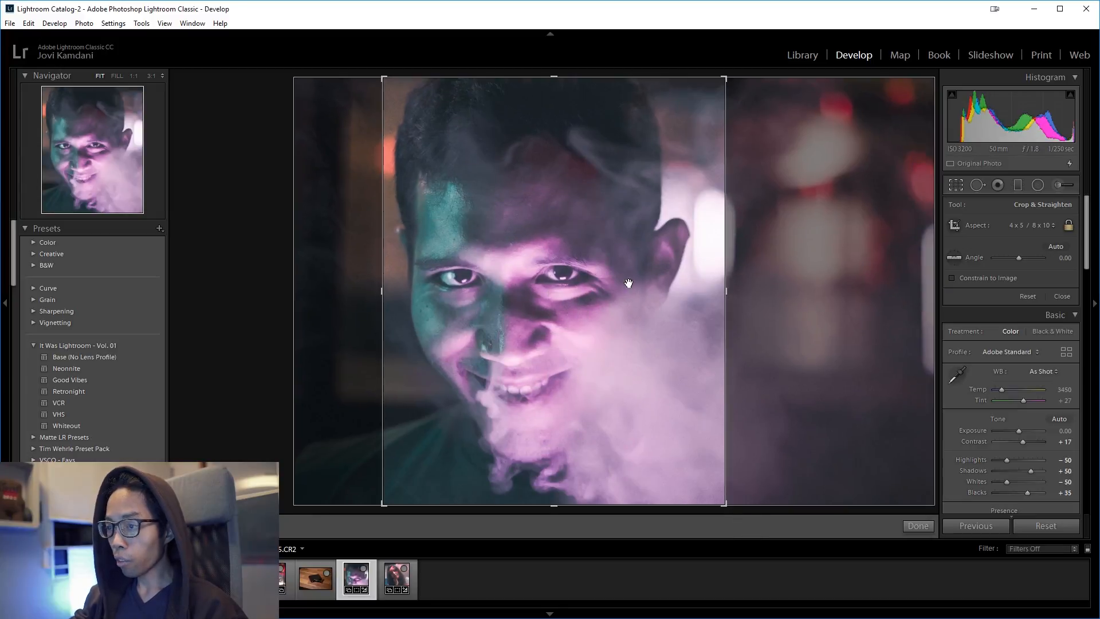
left_click_drag(611, 315, 631, 327)
key("Return")
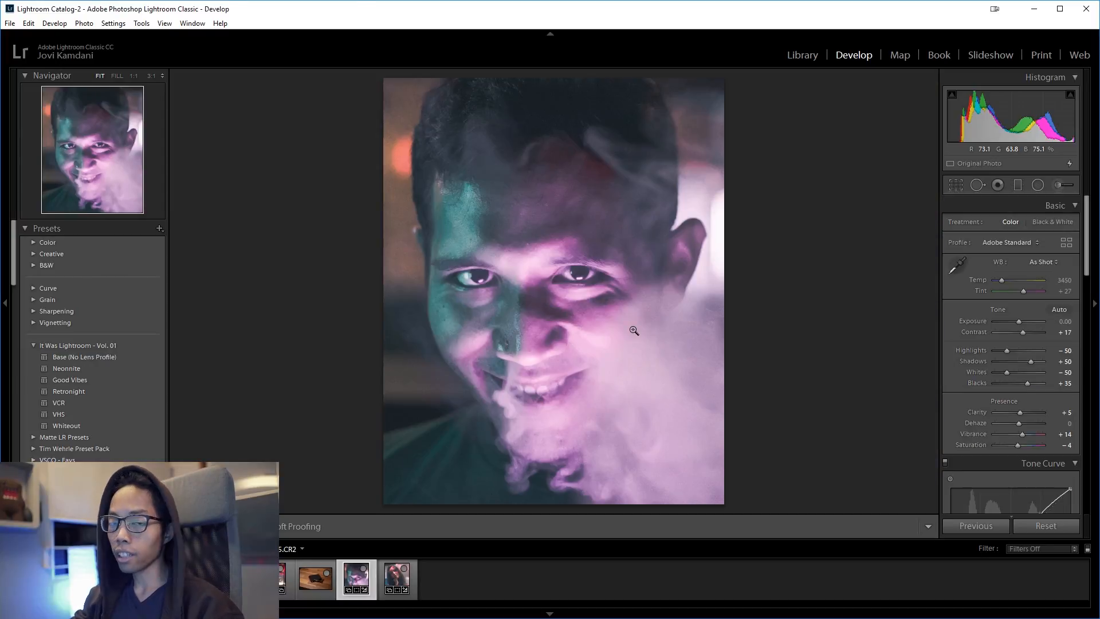
Crop the wallet and knife photo to a 16 x 9 aspect ratio and apply the crop.
left_click(397, 577)
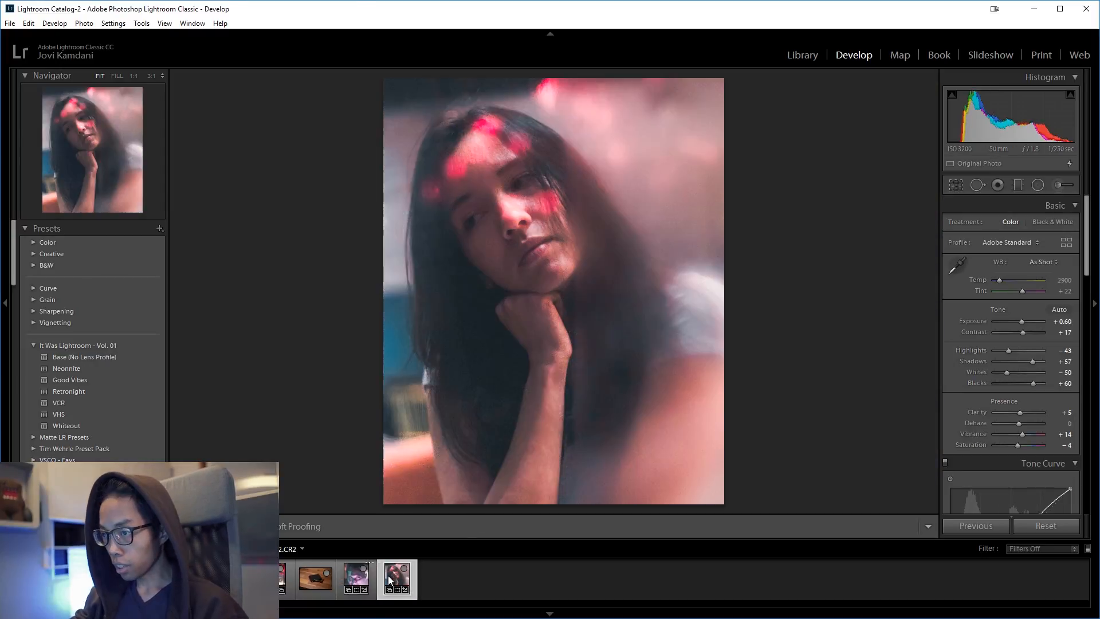
left_click(354, 581)
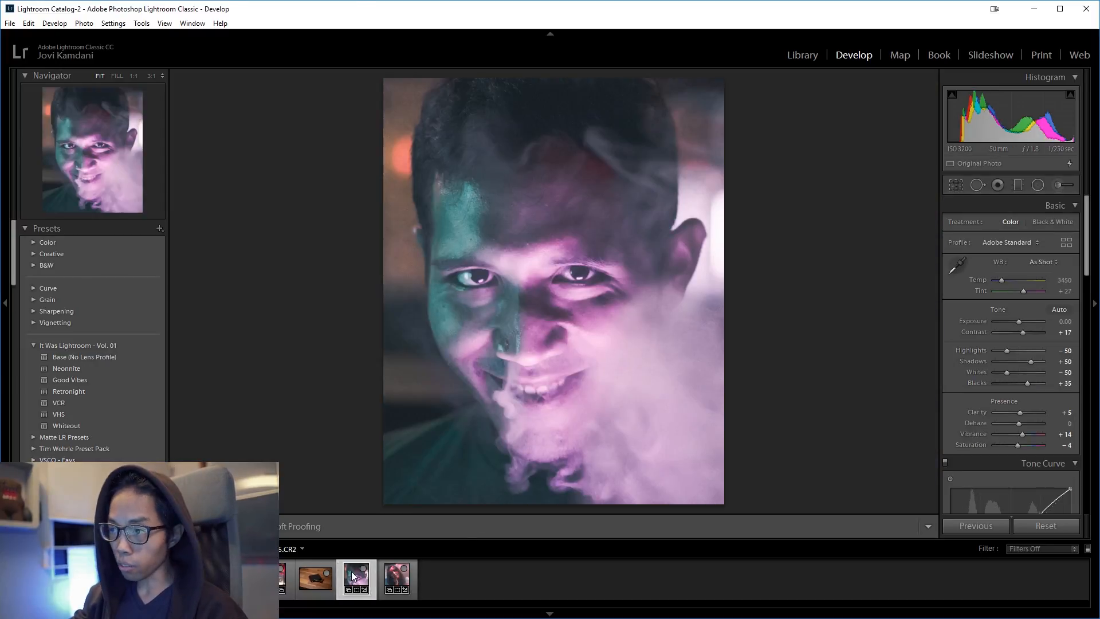
key("Left")
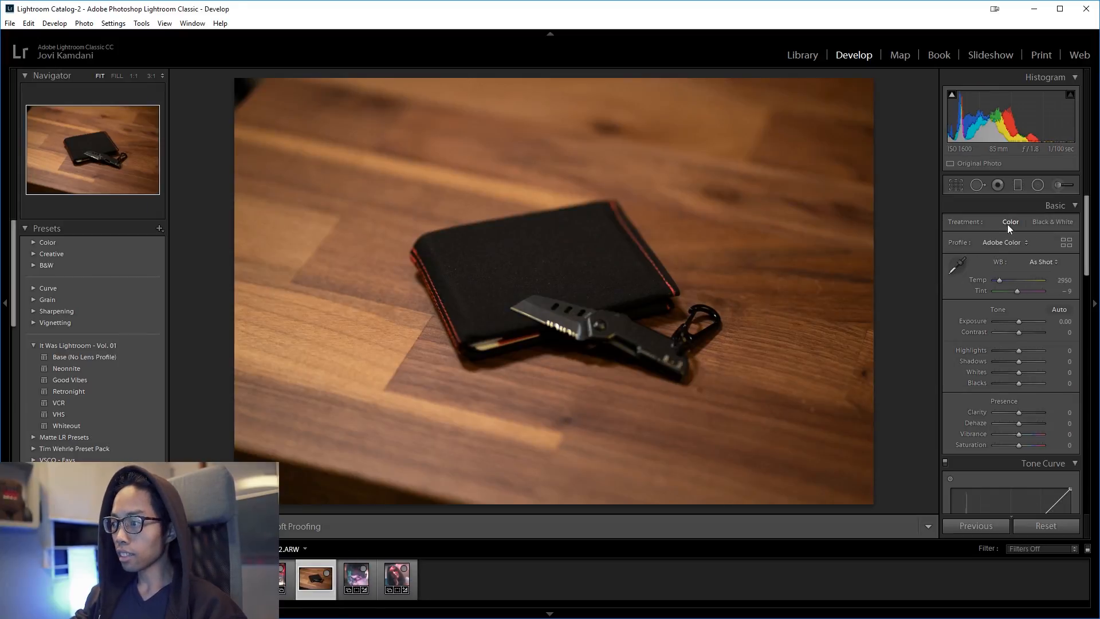
key("r")
left_click(1034, 225)
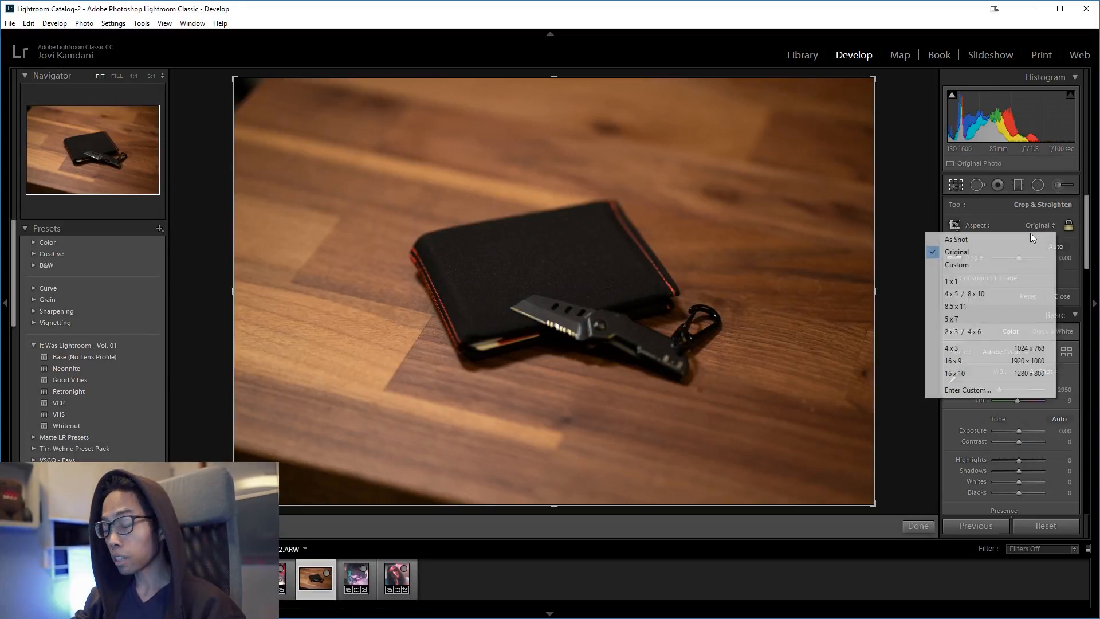
left_click(1029, 349)
key("Return")
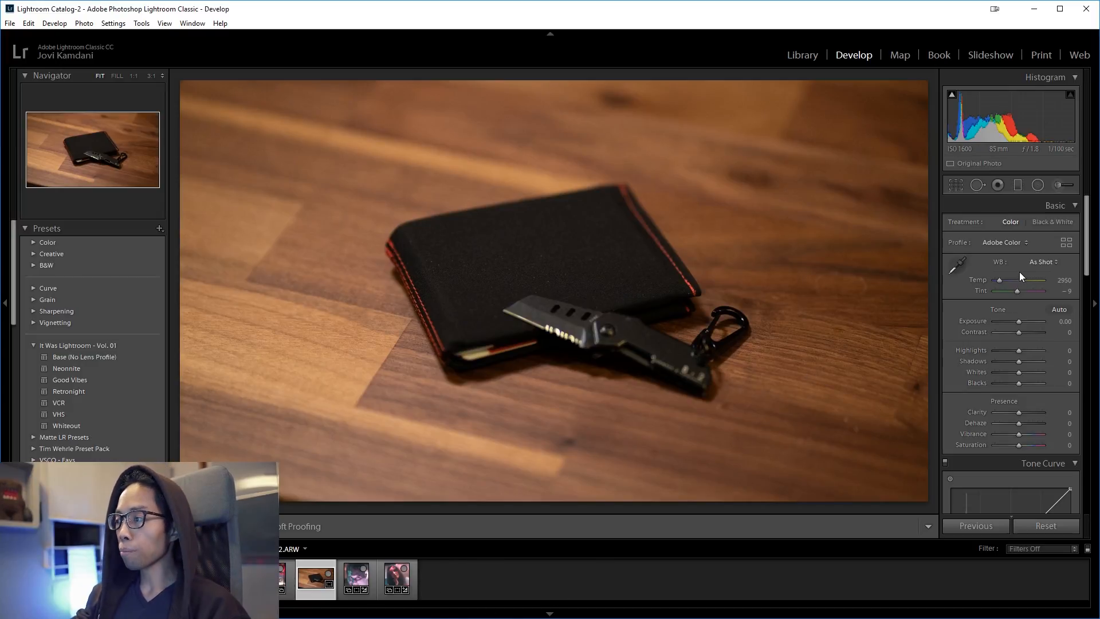
Change the wallet and knife photo's crop to a square 1 x 1 aspect ratio and apply it.
key("r")
left_click(1038, 225)
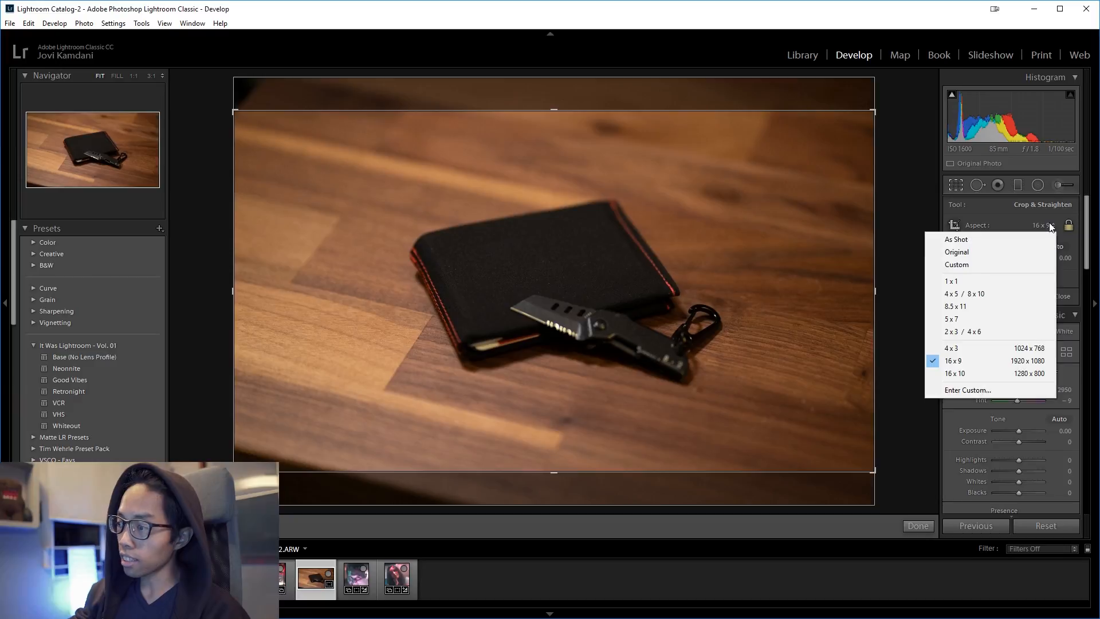
left_click(974, 279)
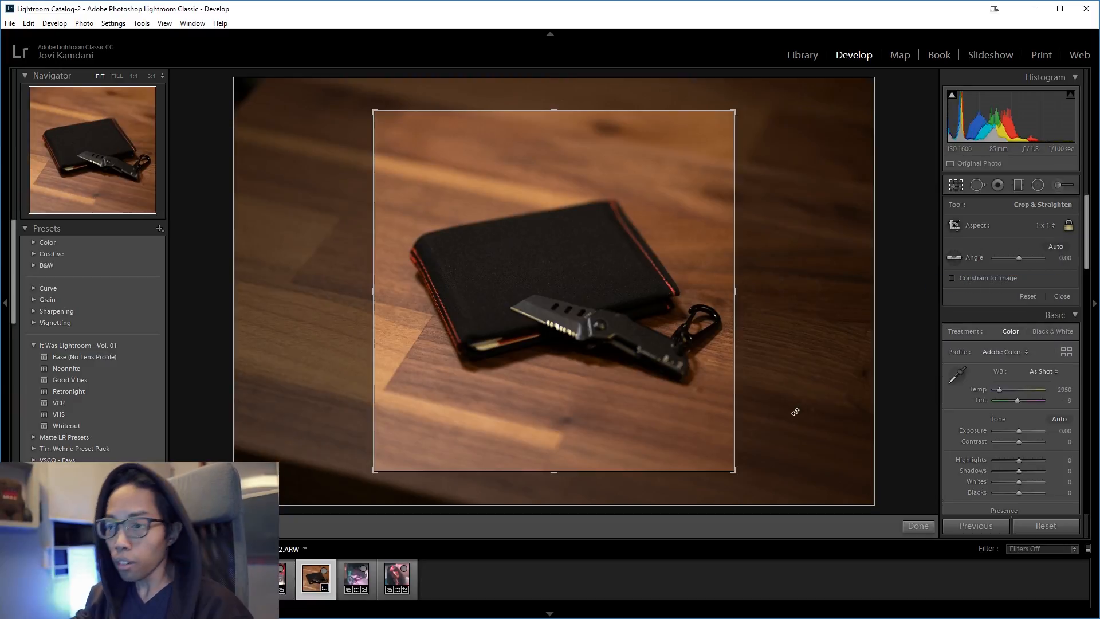
key("Return")
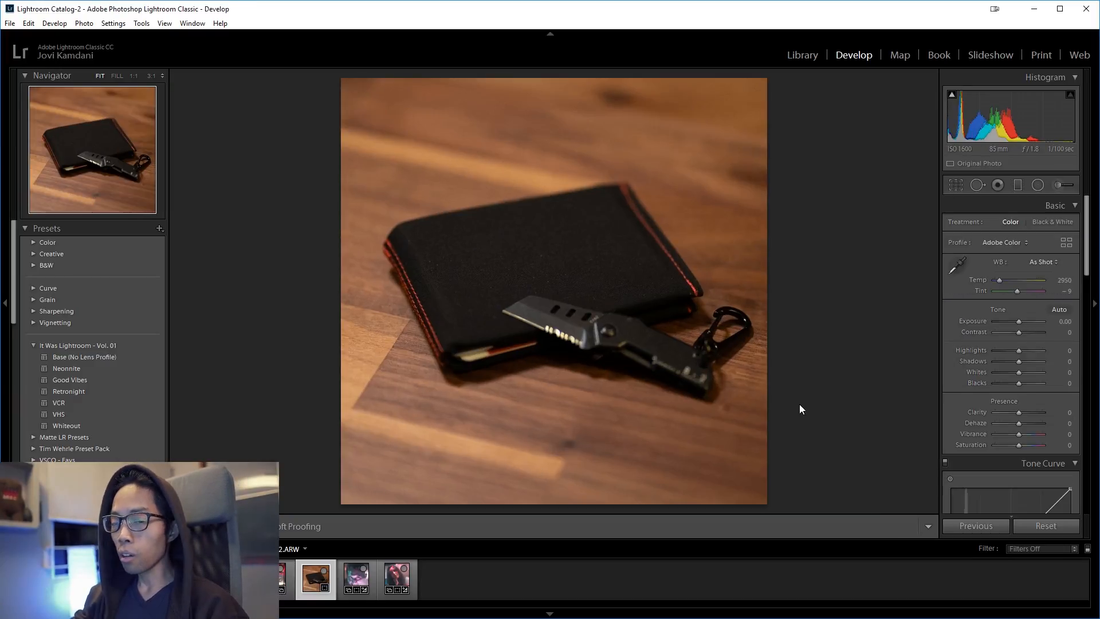
Crop the portrait of the woman to 1 x 1, reposition the photo to leave more room above her head, and apply the crop.
left_click(346, 582)
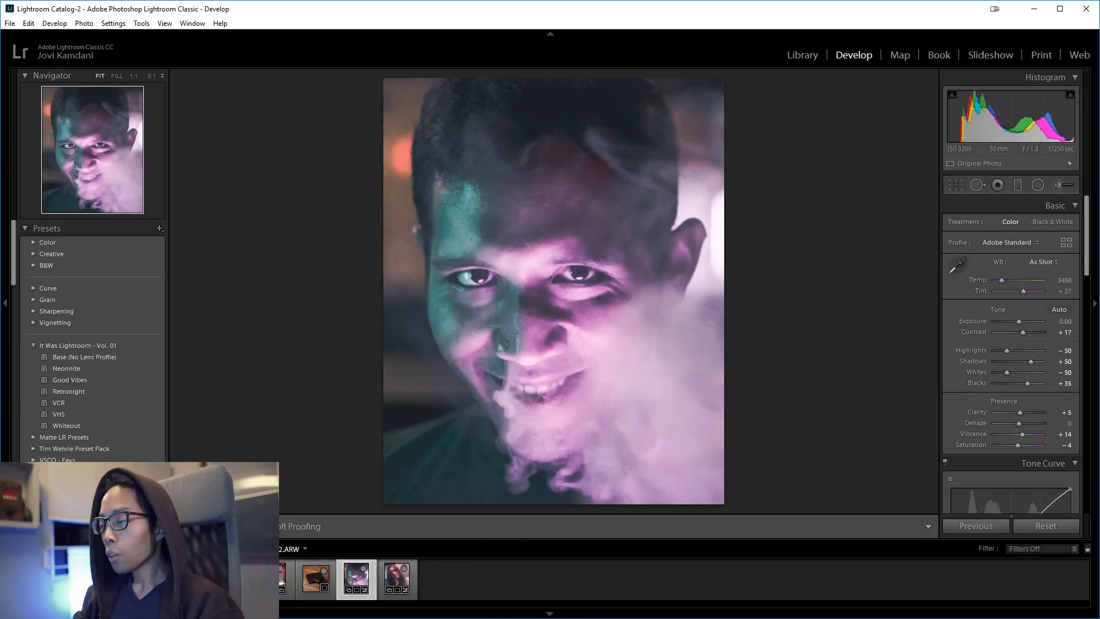
left_click(386, 578)
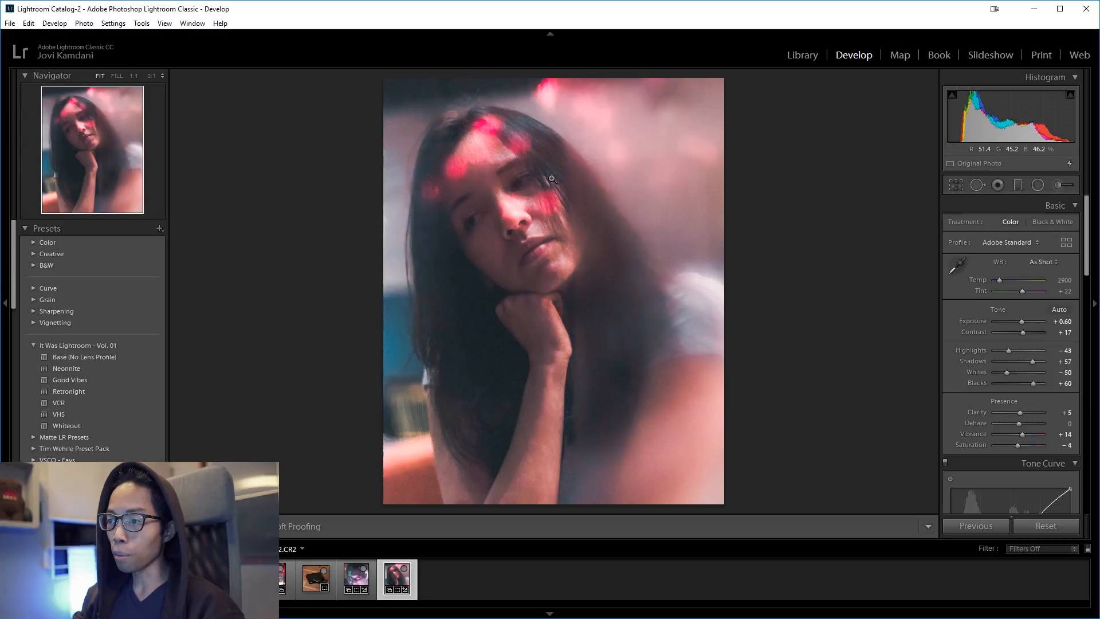
left_click(960, 187)
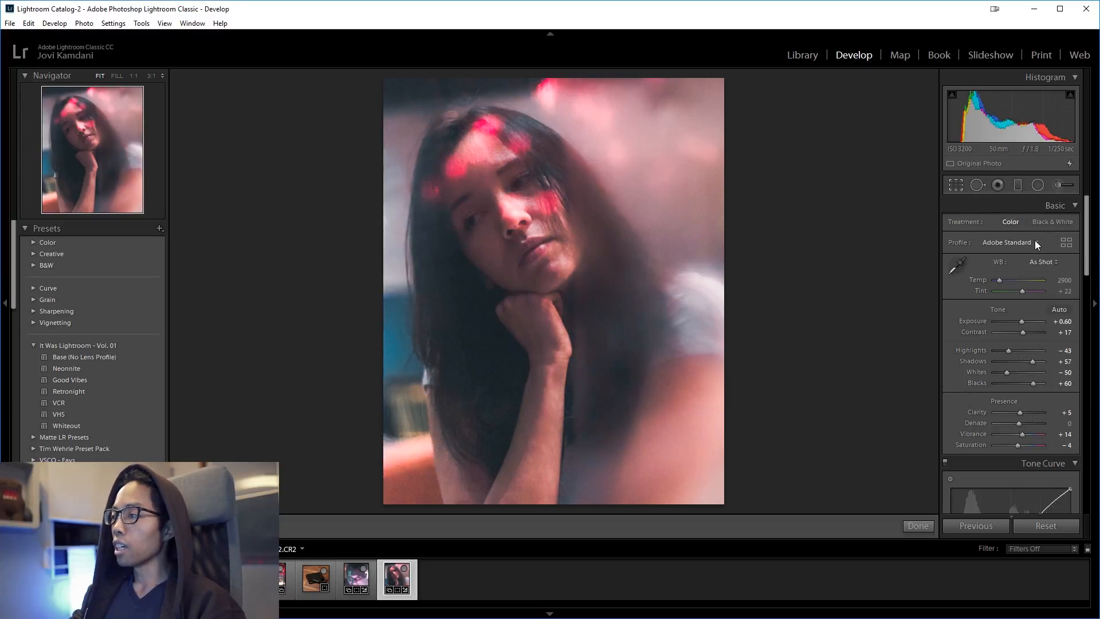
left_click(1031, 225)
left_click(990, 280)
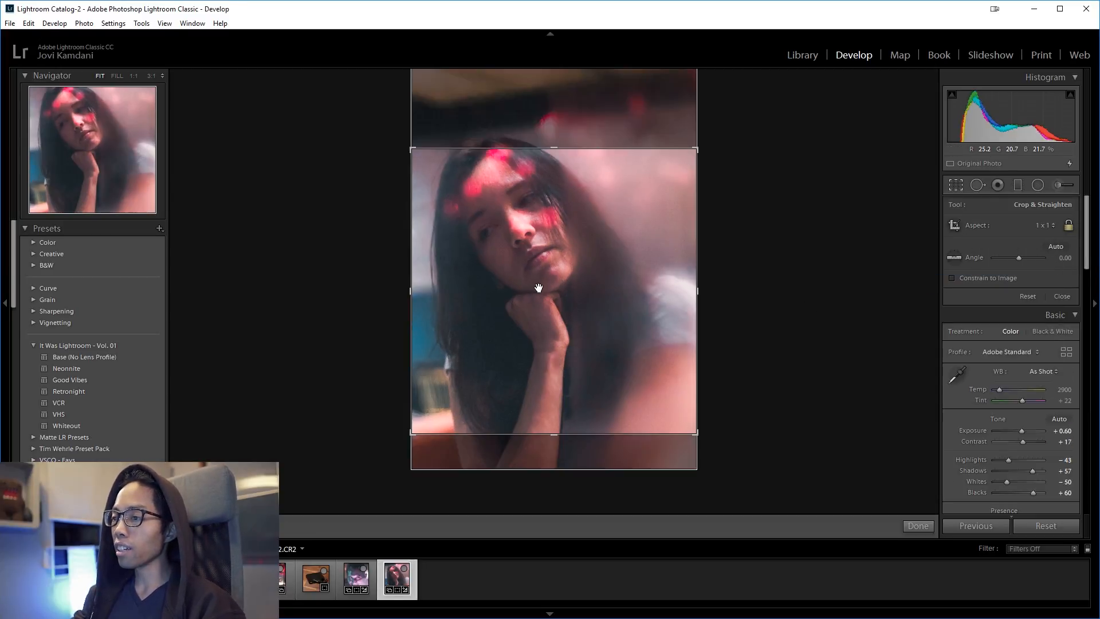
left_click_drag(537, 284, 531, 315)
key("Return")
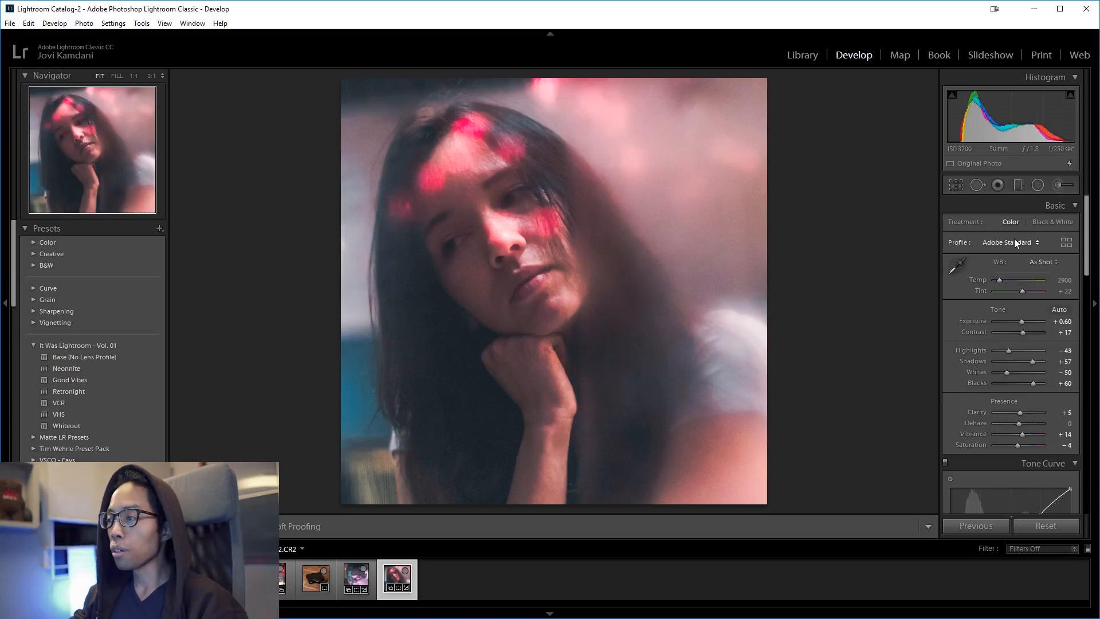
Reopen the woman's portrait crop and change its aspect ratio to 4 x 5 / 8 x 10.
key("r")
left_click(1039, 225)
left_click(980, 294)
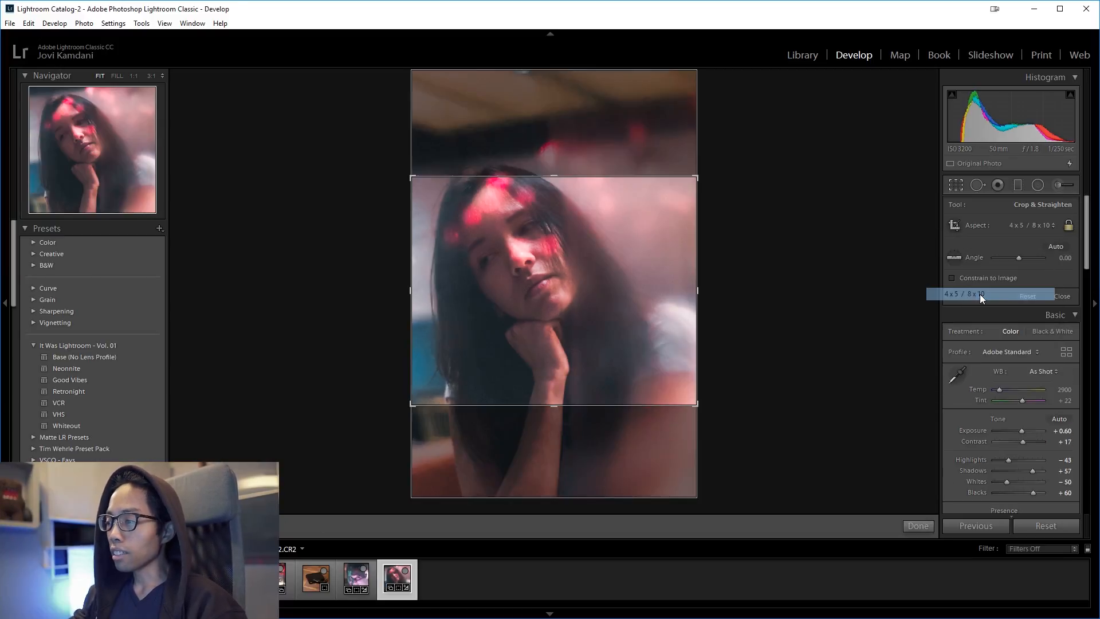
Restore the woman's portrait crop to the full frame, trying both the Original and As Shot aspects and ending on As Shot.
left_click(1033, 226)
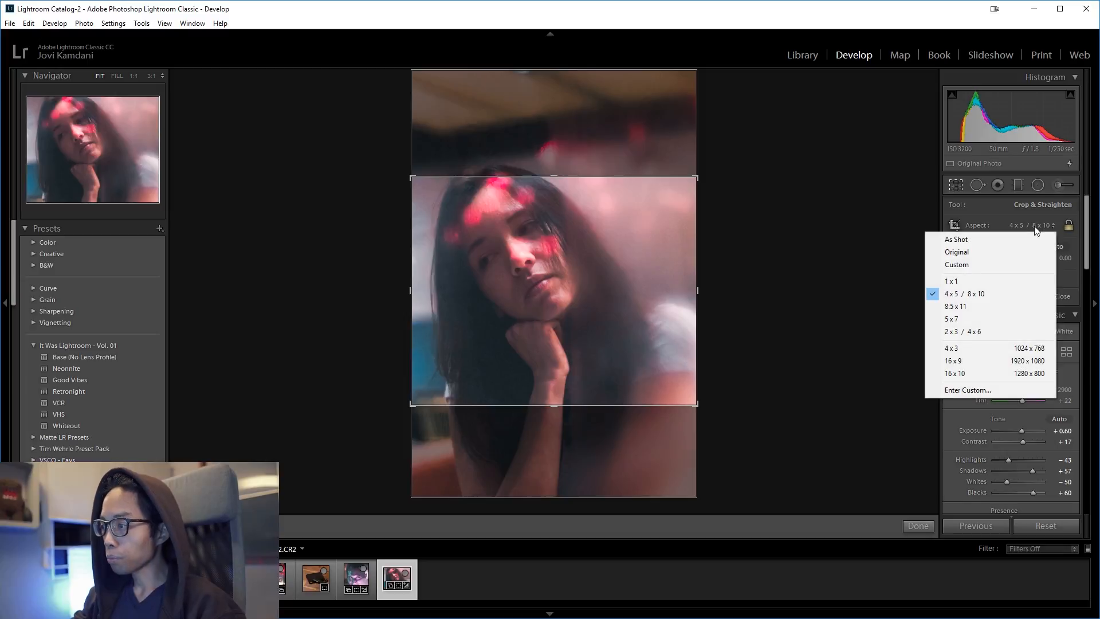
left_click(1017, 239)
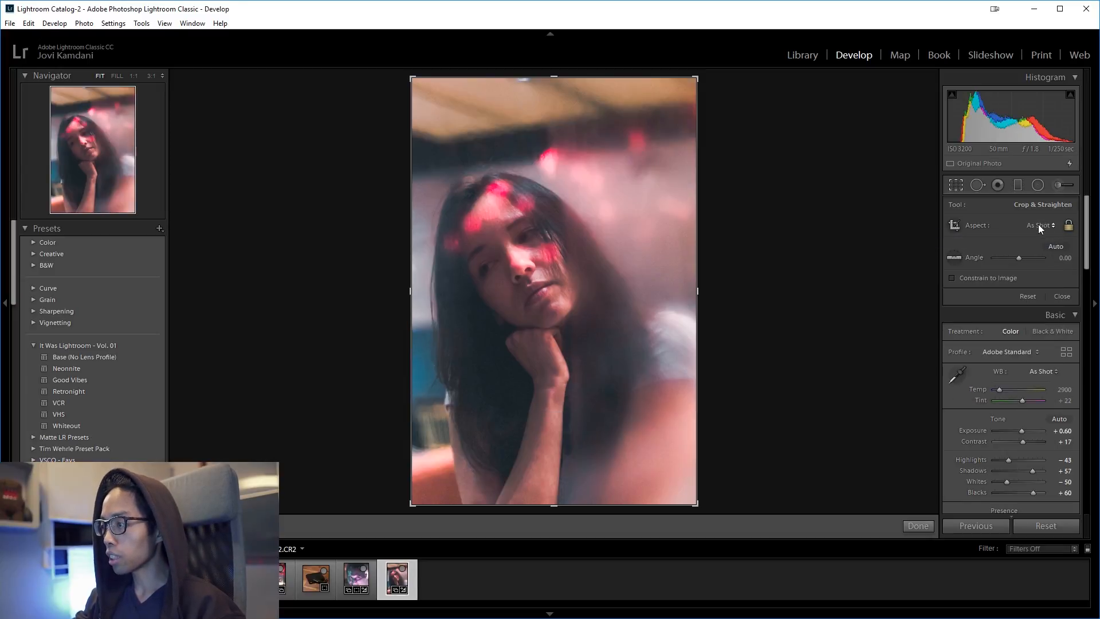
left_click(1038, 225)
left_click(978, 255)
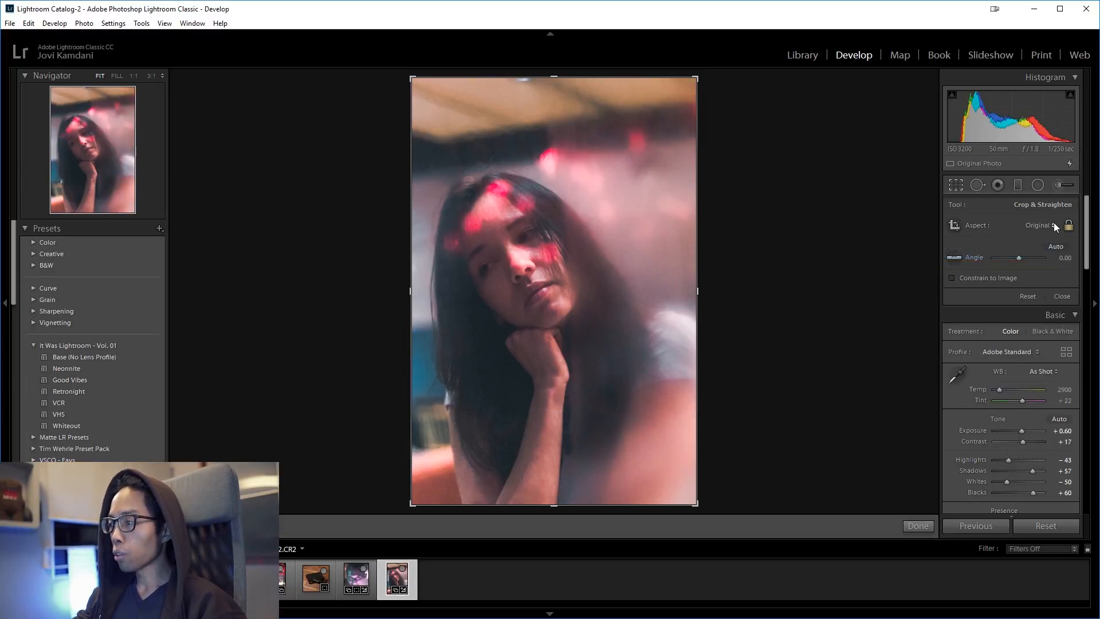
left_click(1053, 225)
left_click(1007, 242)
Set the woman's portrait to an upright 4 x 5 / 8 x 10 crop, reposition it to keep the frame's lower part, and apply it.
left_click(1045, 226)
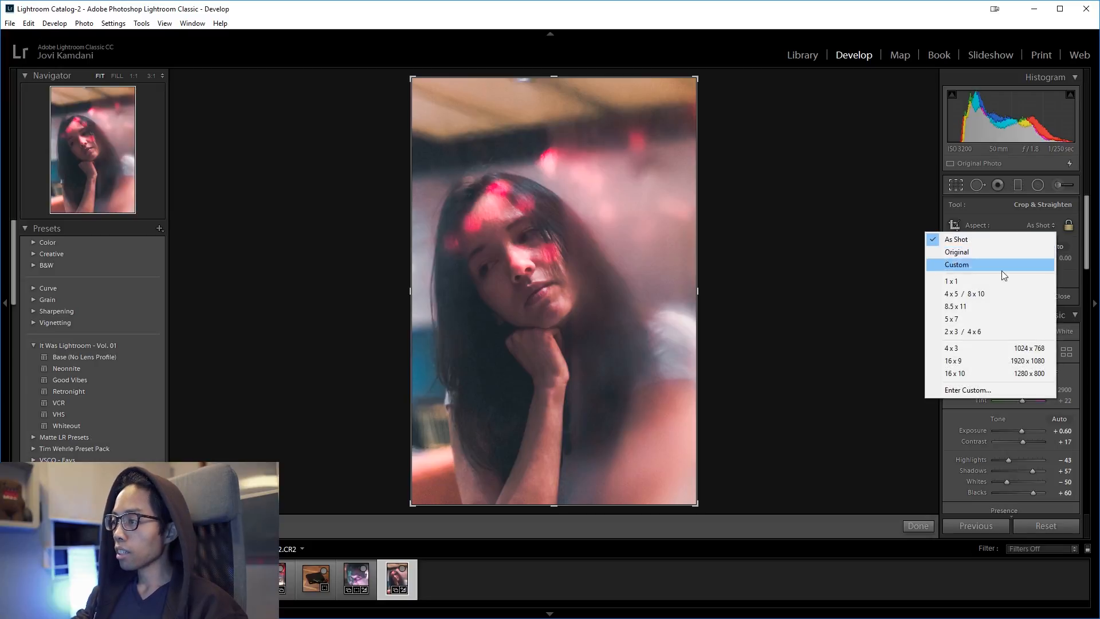
left_click(991, 294)
left_click_drag(617, 212, 625, 155)
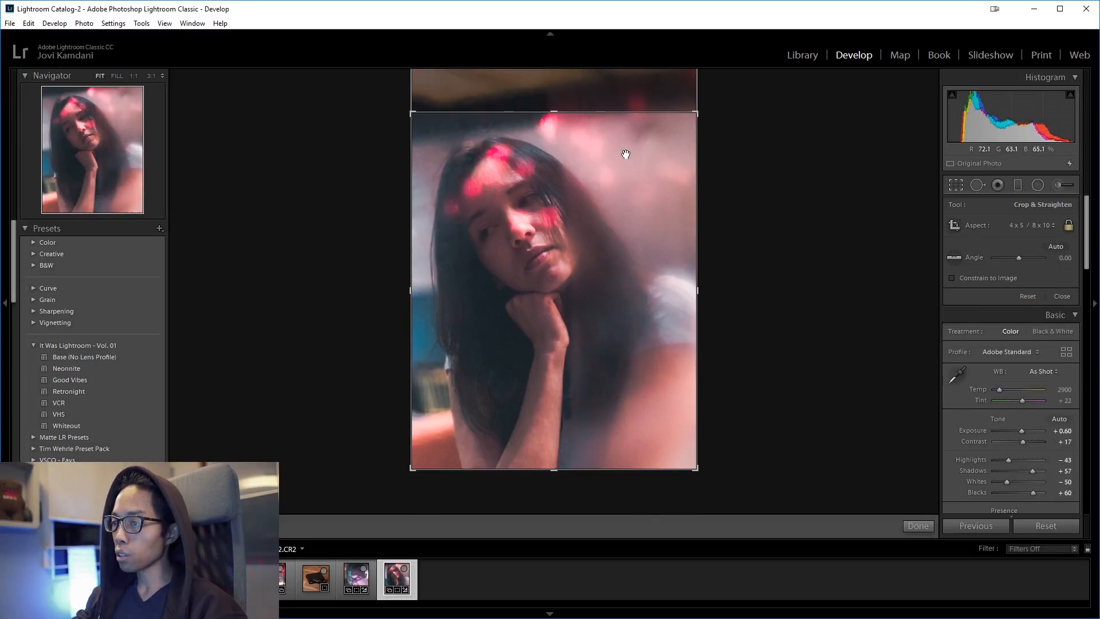
key("Return")
Reset the smoke portrait's crop to the As Shot aspect ratio and close the crop tool.
key("Left")
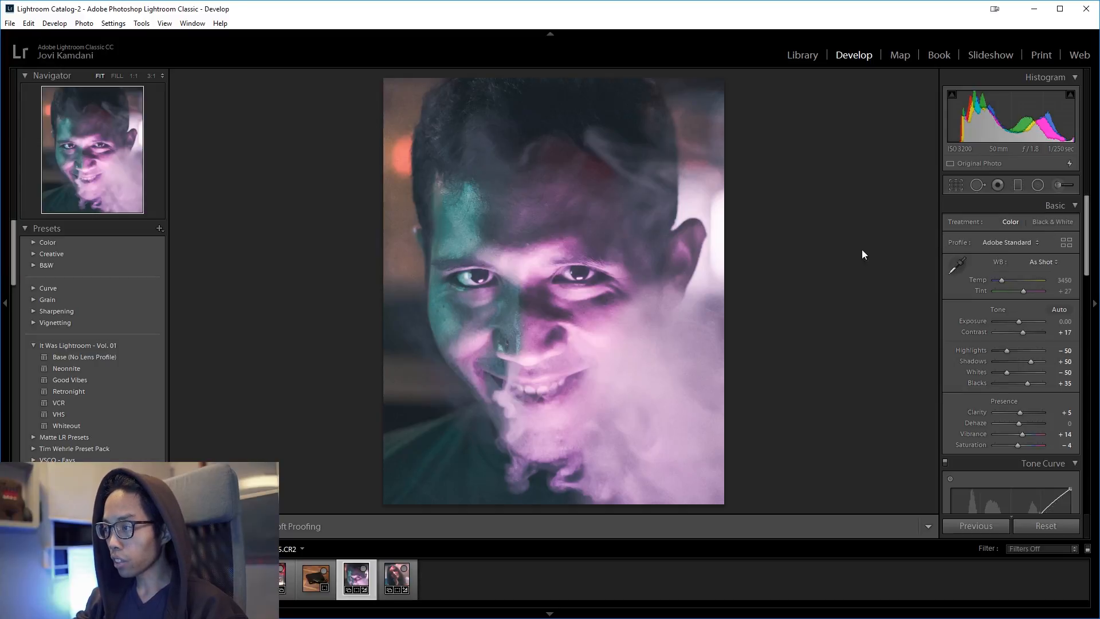
key("r")
left_click(1016, 219)
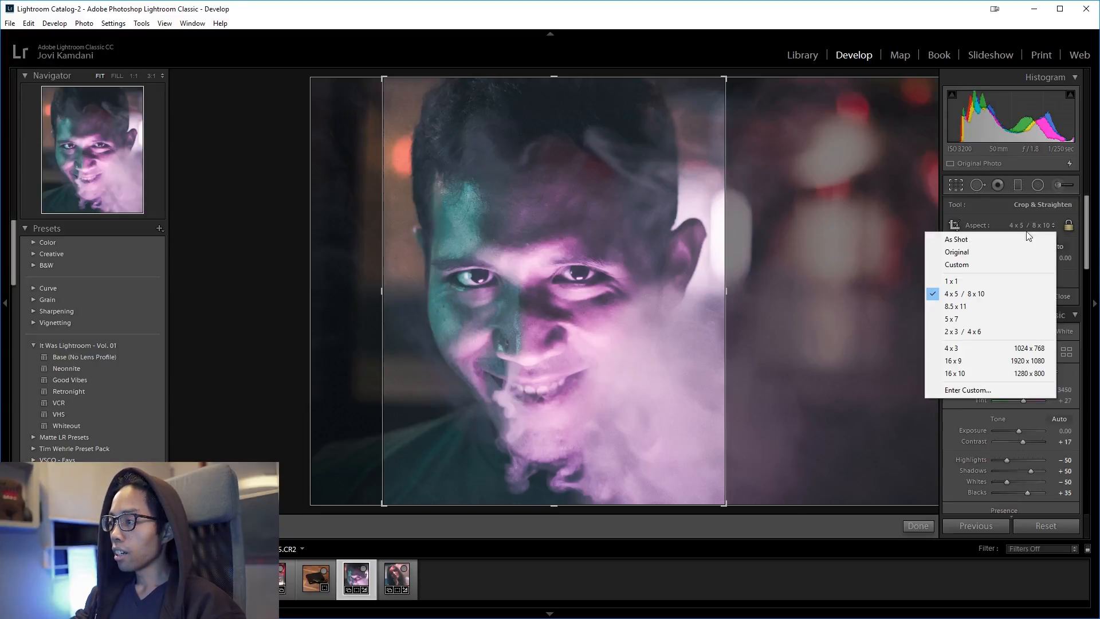
left_click(1009, 240)
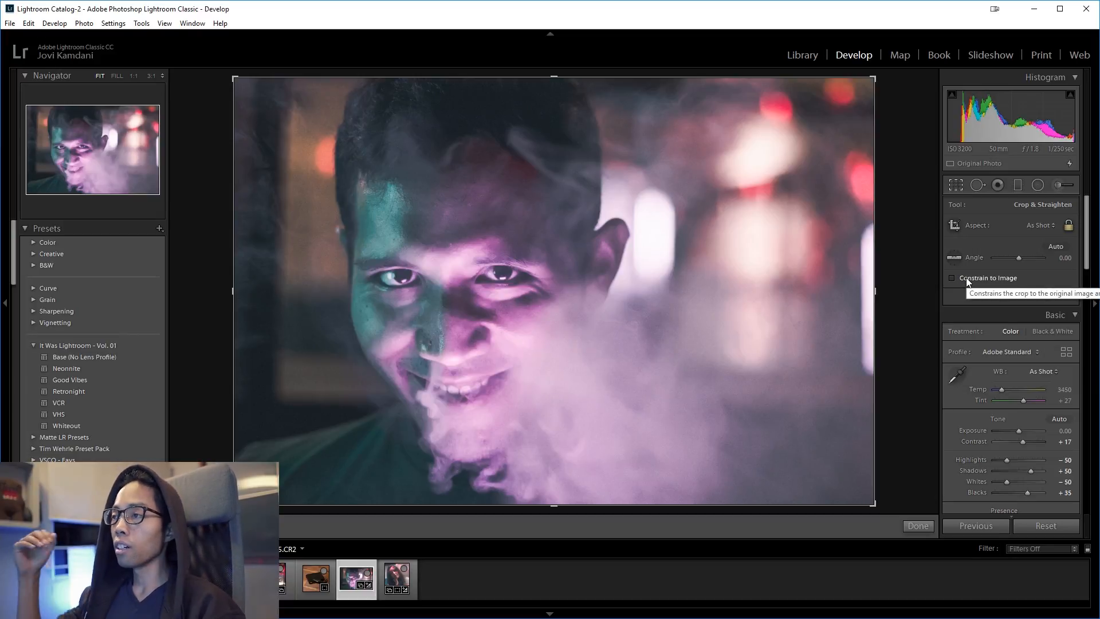
key("r")
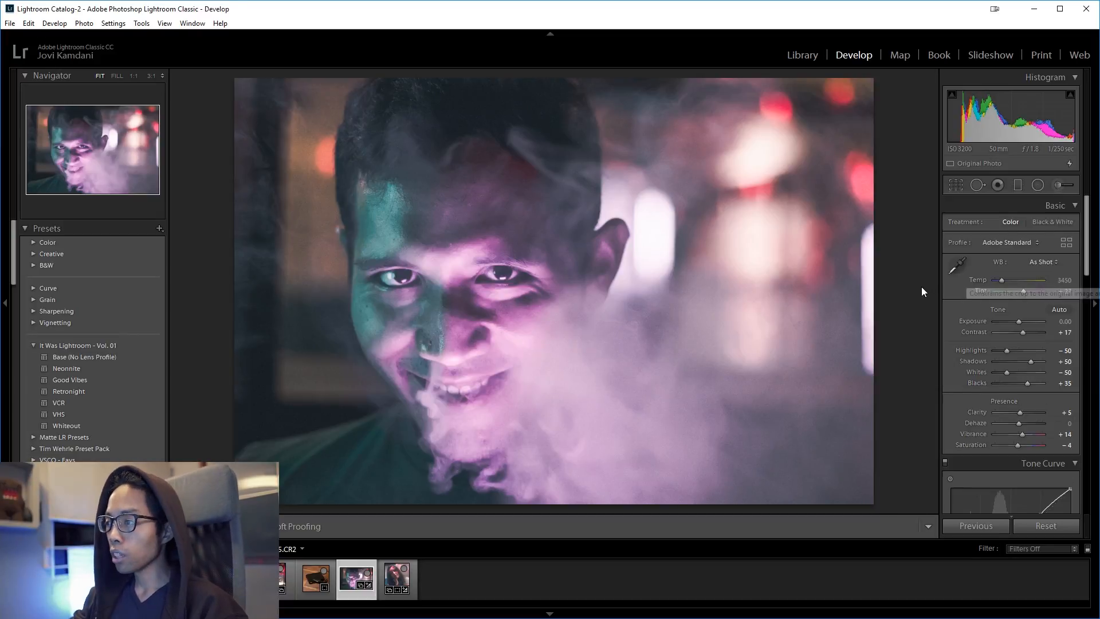
Unlock the smoke portrait's crop proportions, narrow the crop to an upright shape, and set its aspect to 4 x 5 / 8 x 10.
key("r")
left_click(1068, 225)
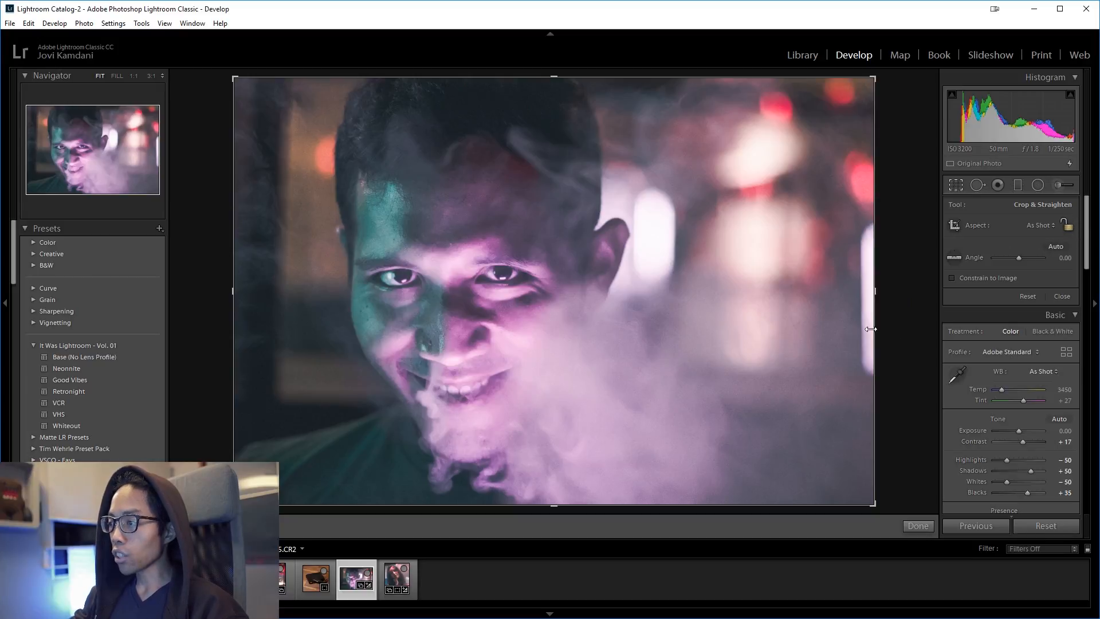
left_click_drag(871, 330, 648, 295)
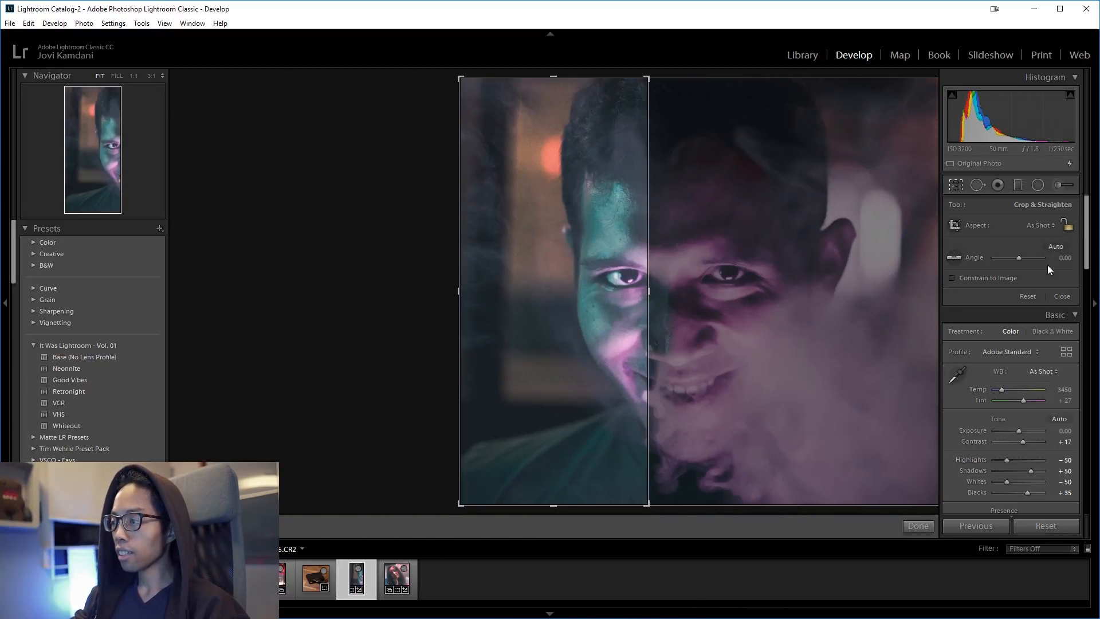
left_click(1040, 225)
left_click(960, 293)
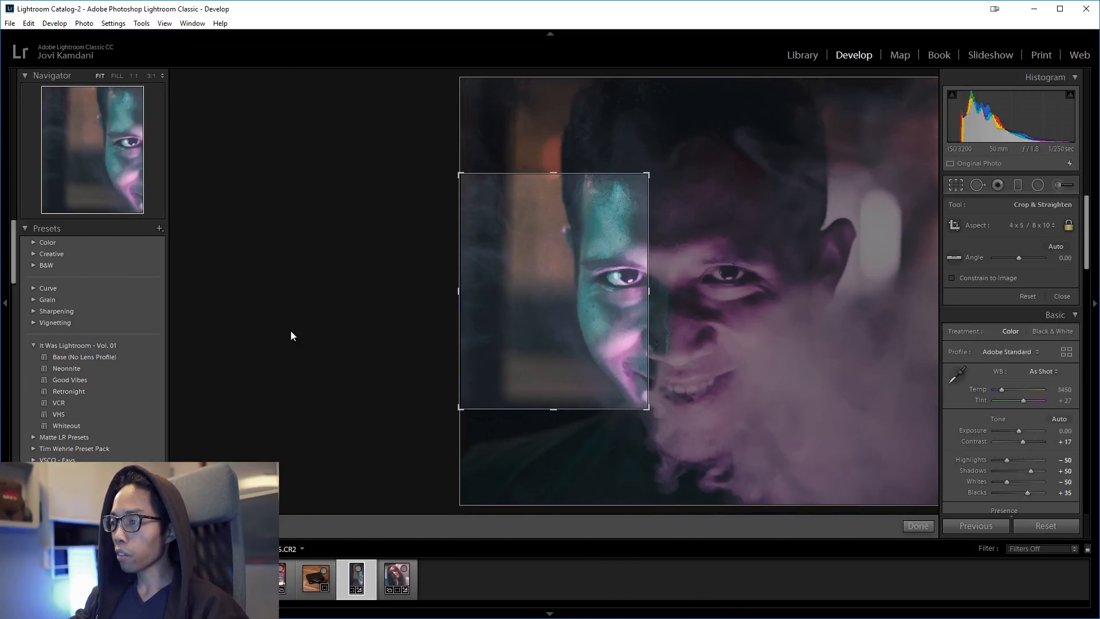
Reposition the upright crop over the man's face, enlarge it to the photo's full height, and apply it.
left_click_drag(510, 220, 492, 381)
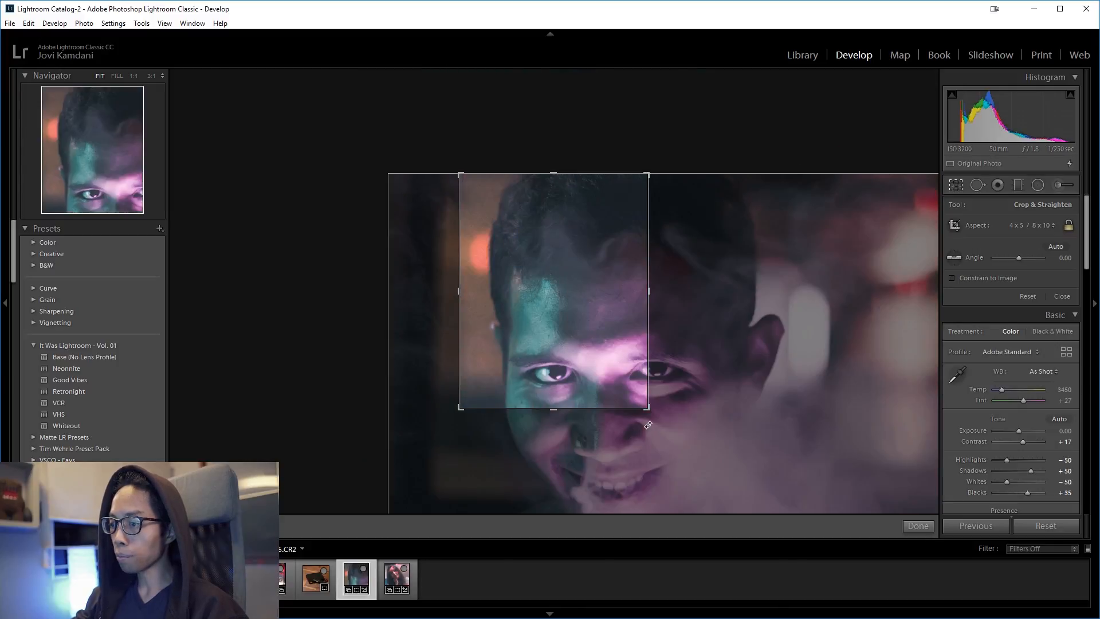
left_click_drag(648, 409, 756, 539)
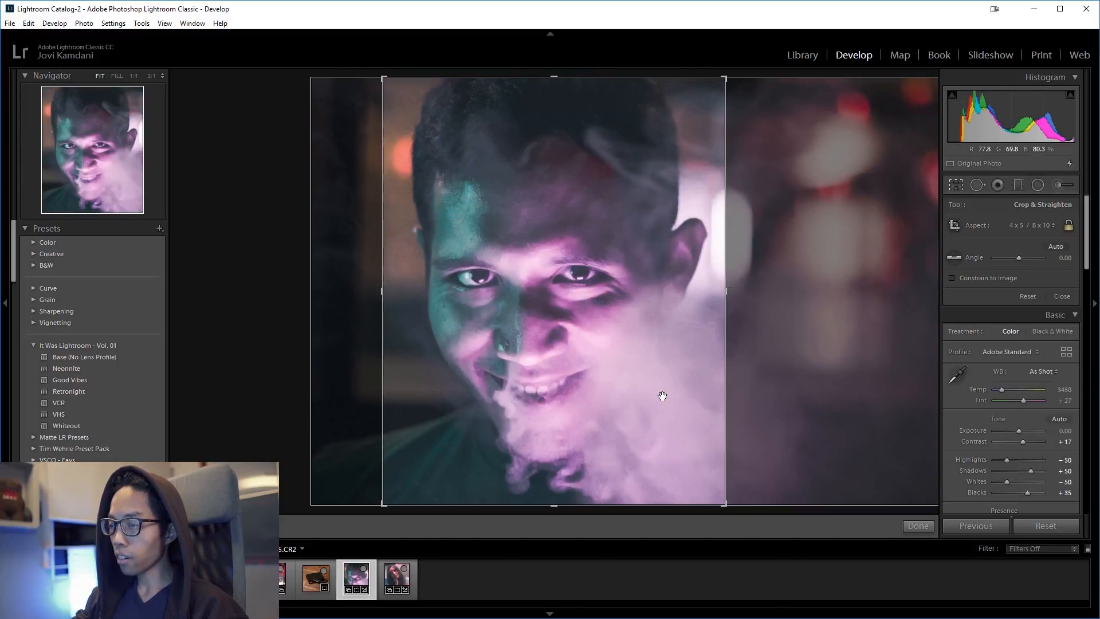
key("Return")
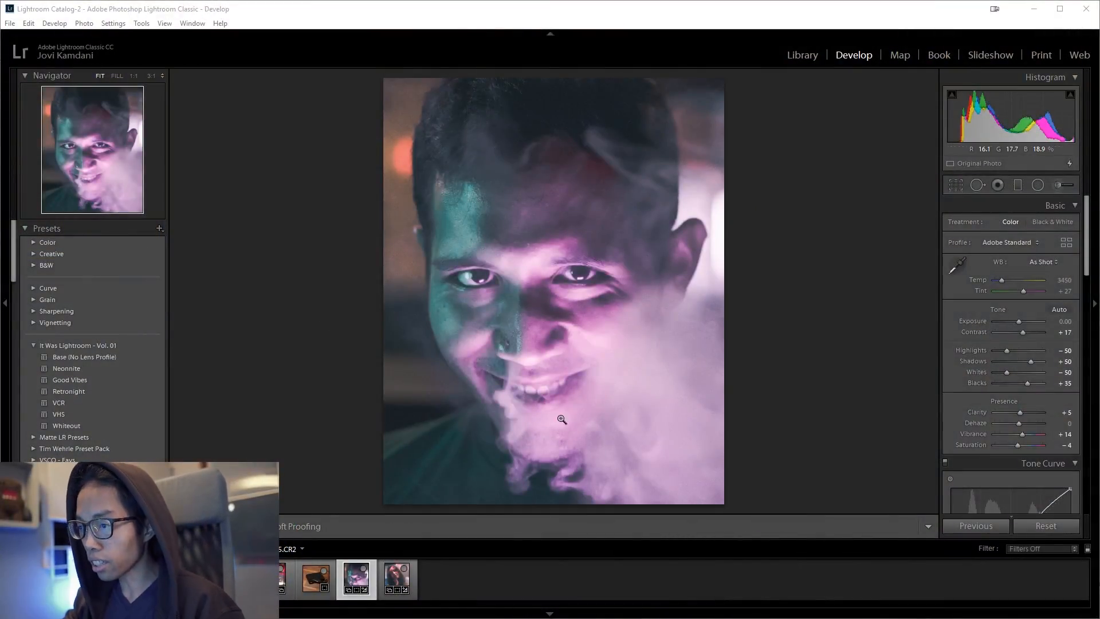
Compare the smoke portrait before and after its edits side by side.
key("y")
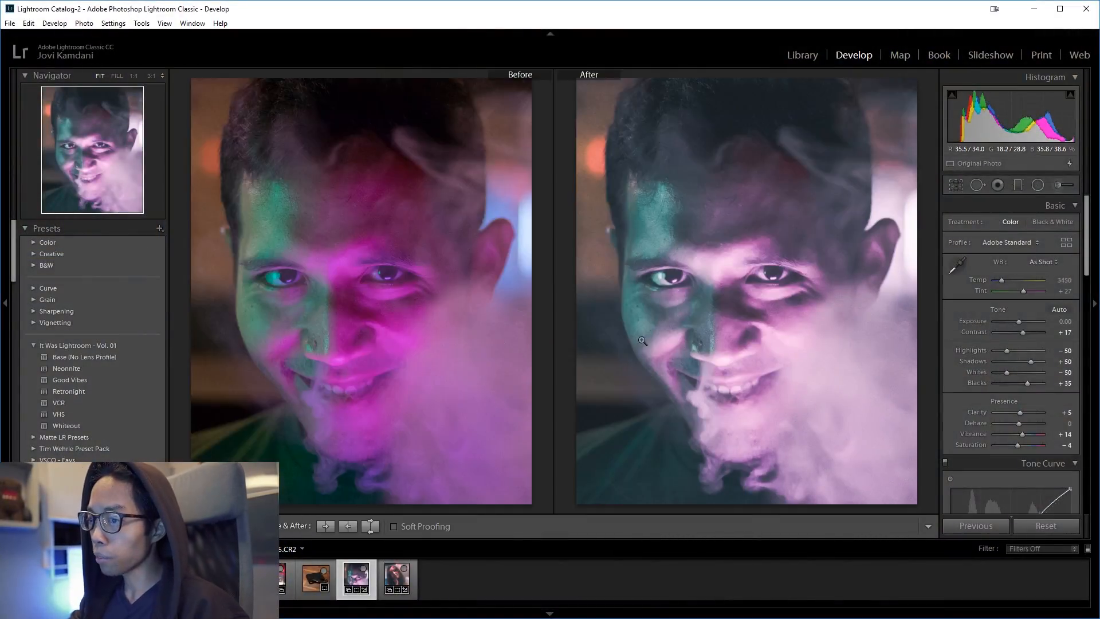